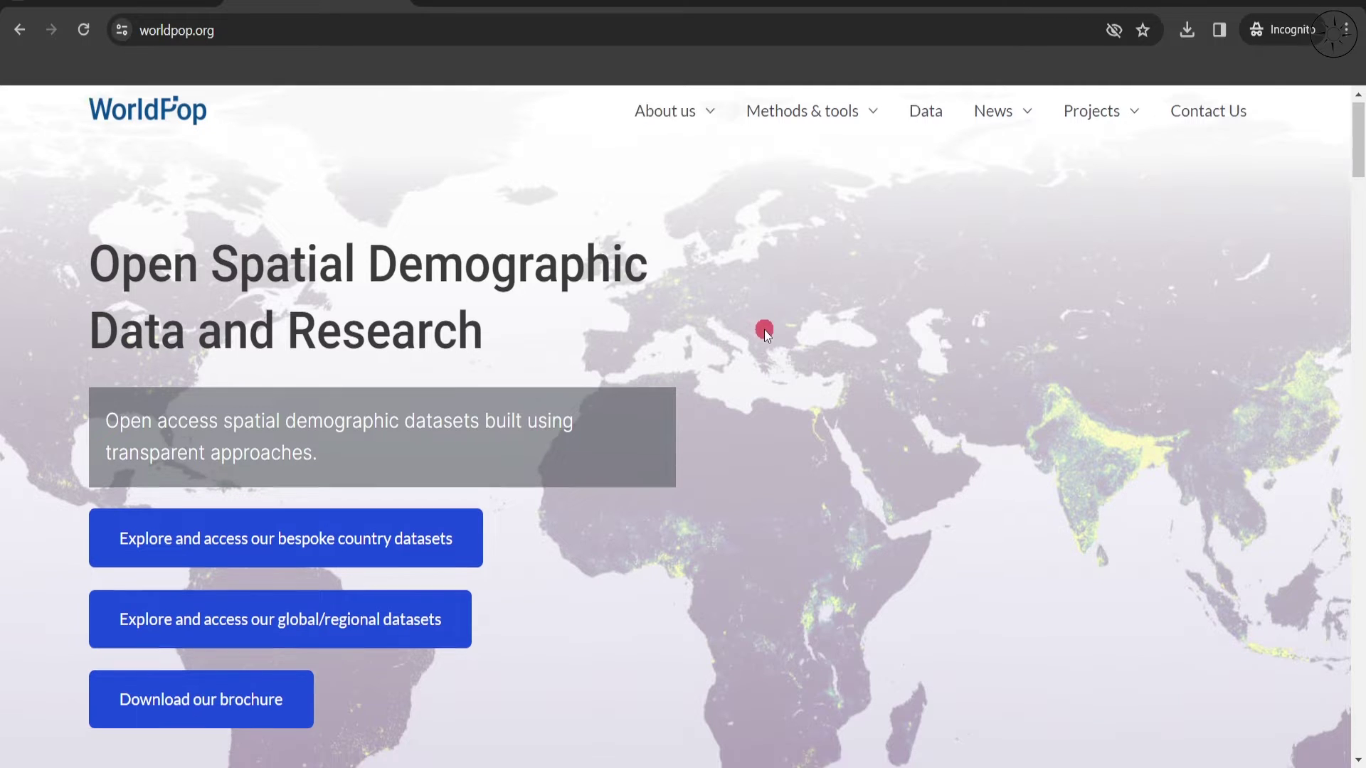
Open WorldPop's catalogue of global and regional datasets
scroll(763, 330, down, 15)
scroll(764, 330, down, 15)
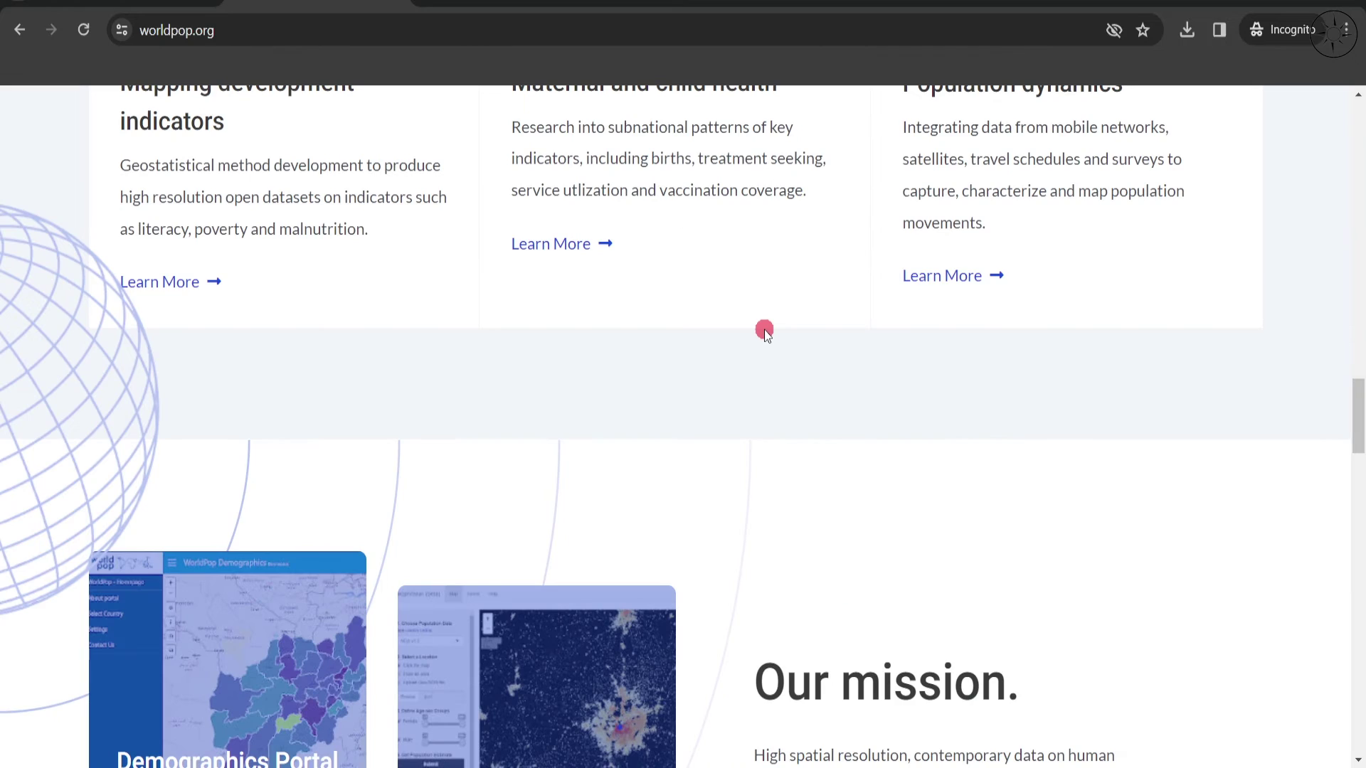
scroll(776, 321, up, 20)
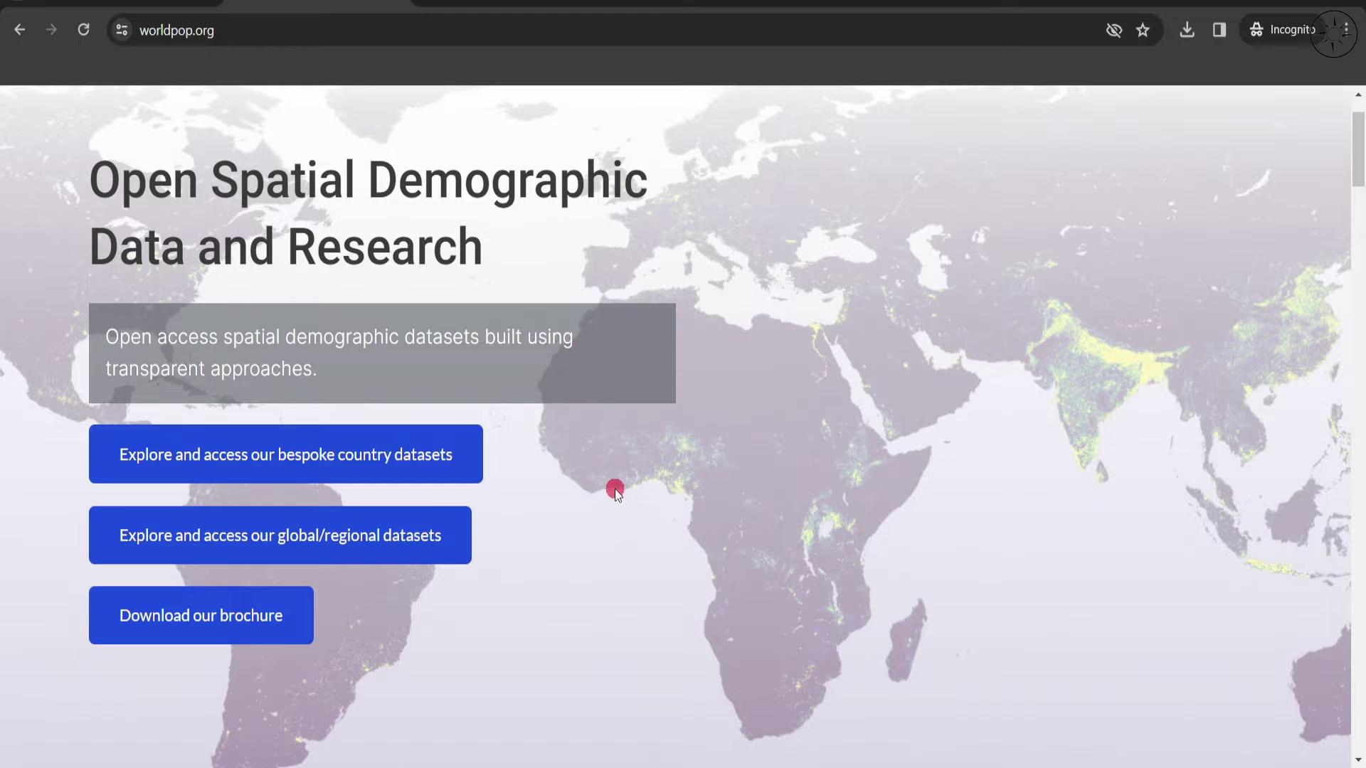
click(416, 562)
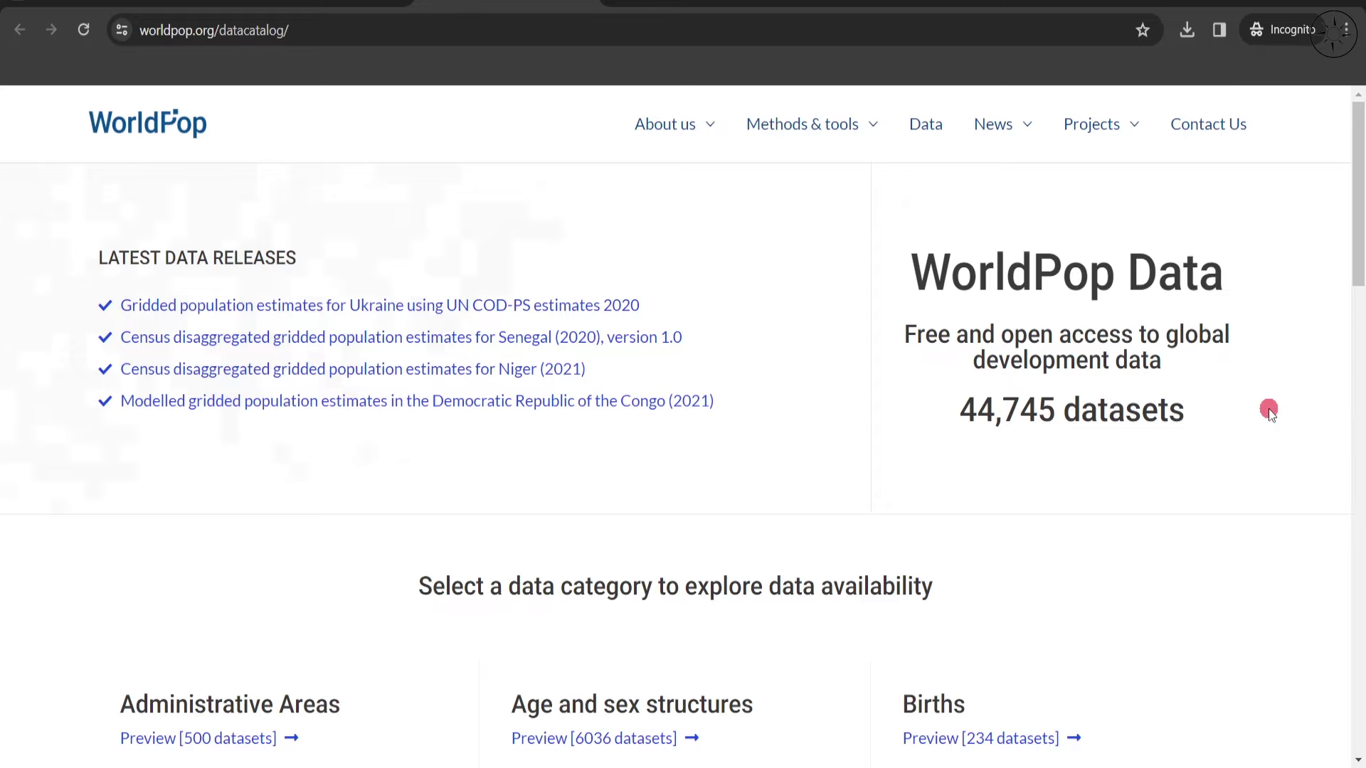
Browse the category grid and preview the Population Density category
scroll(1269, 411, down, 5)
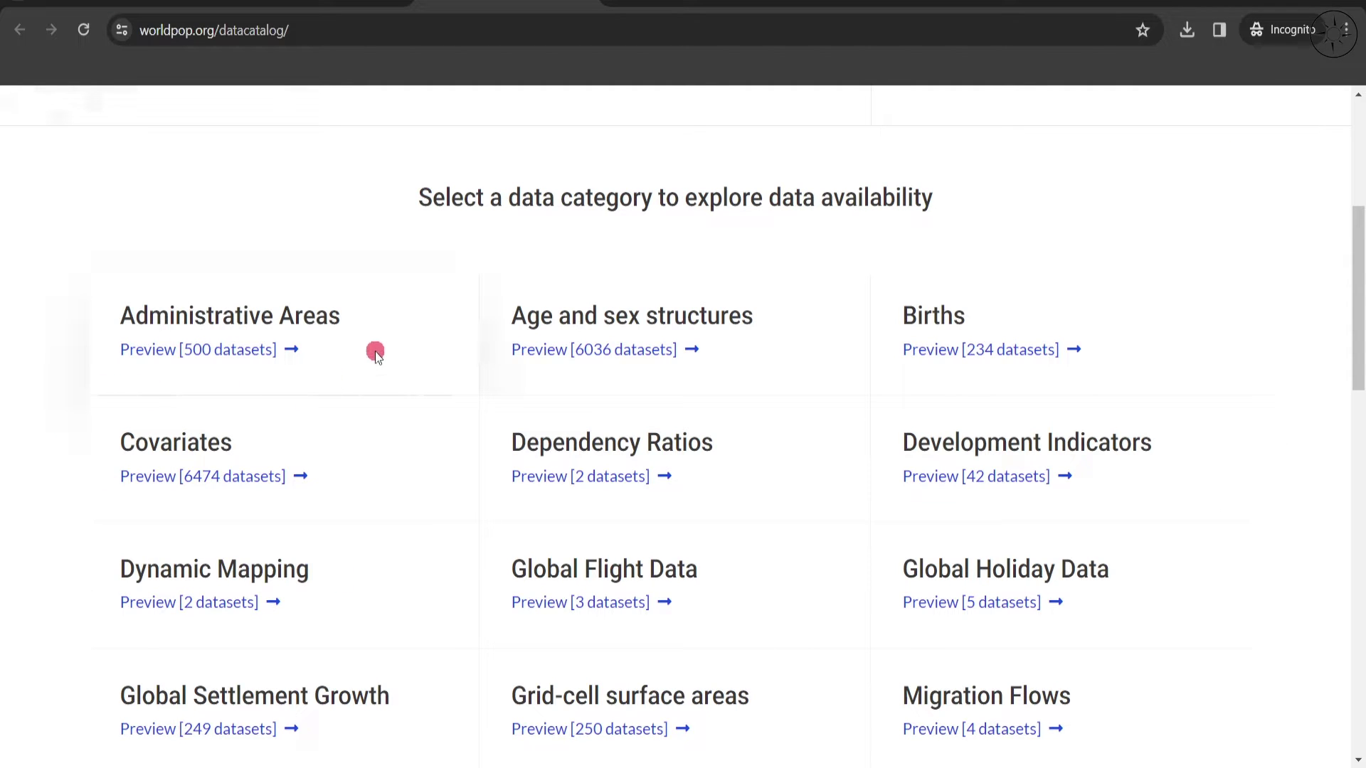
scroll(512, 457, down, 2)
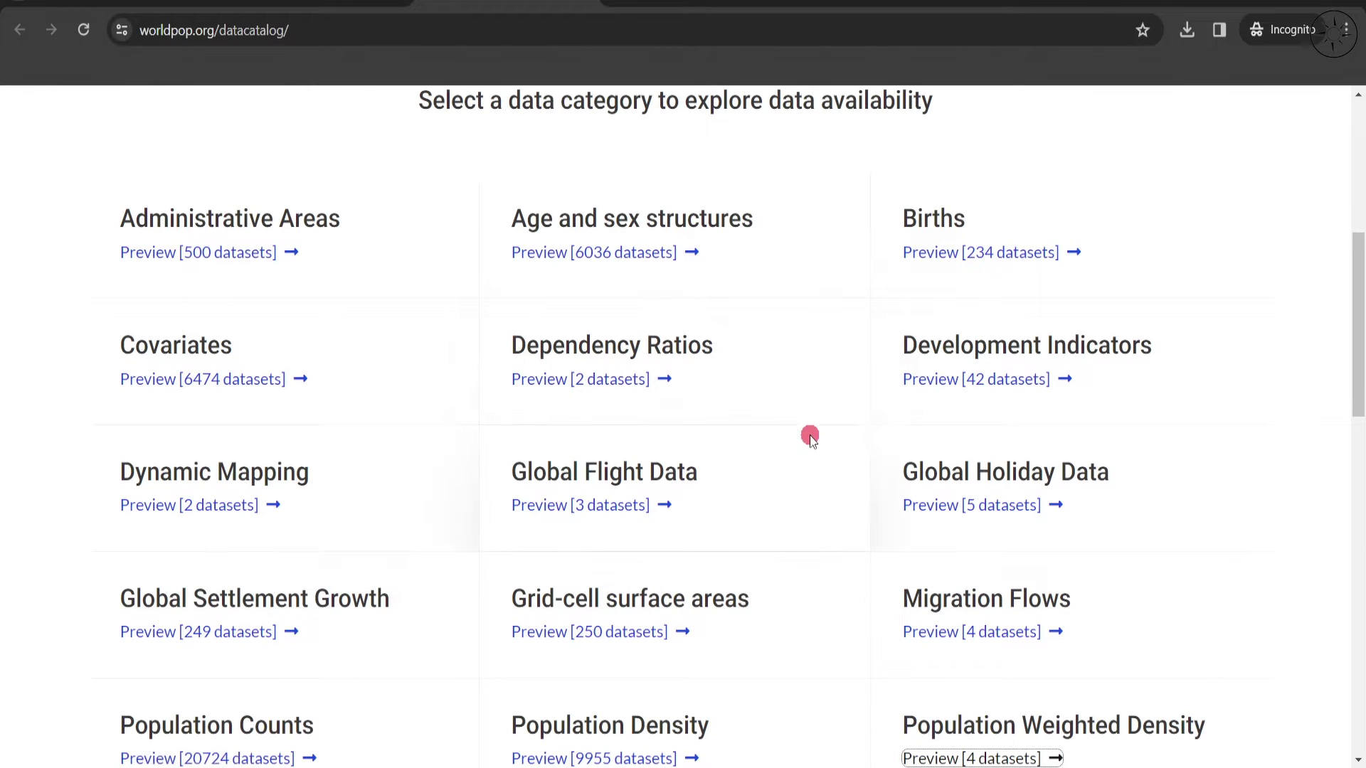
scroll(825, 455, down, 3)
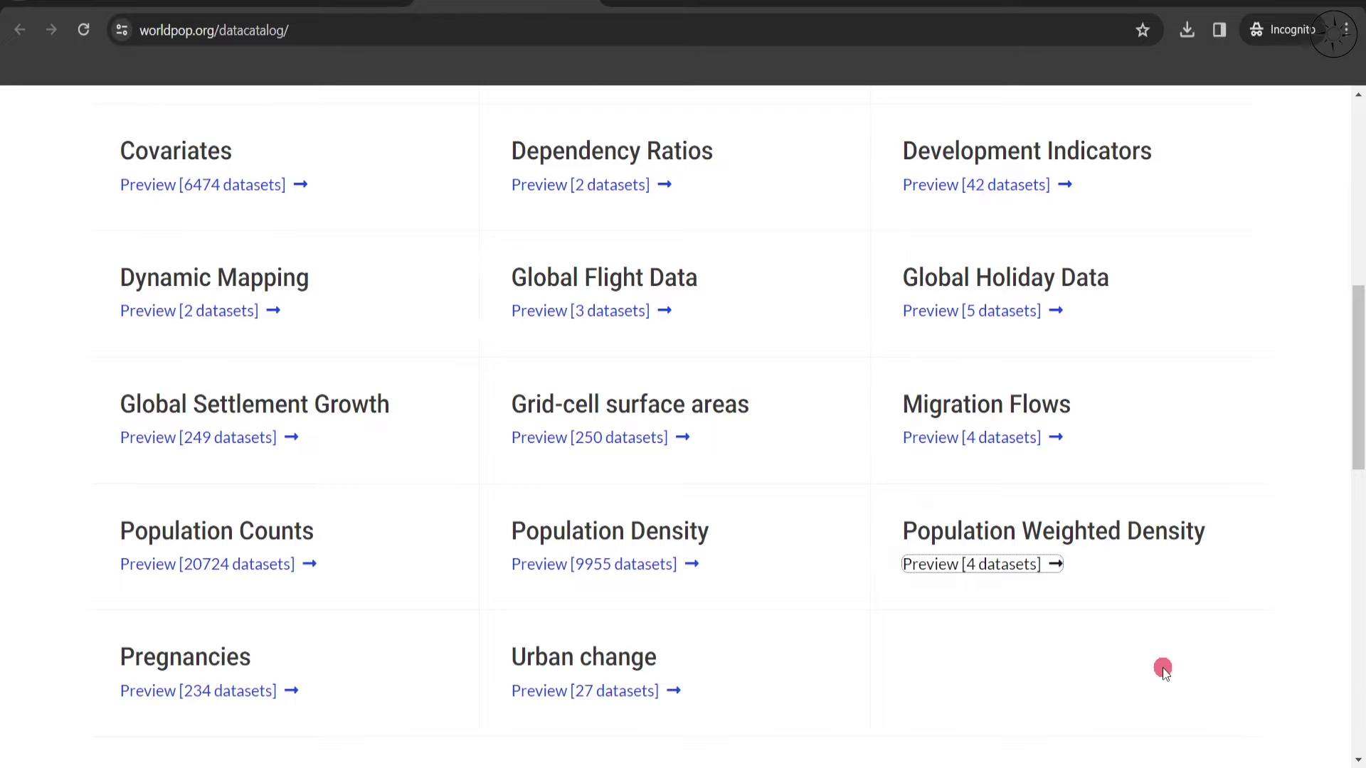
scroll(1162, 667, down, 1)
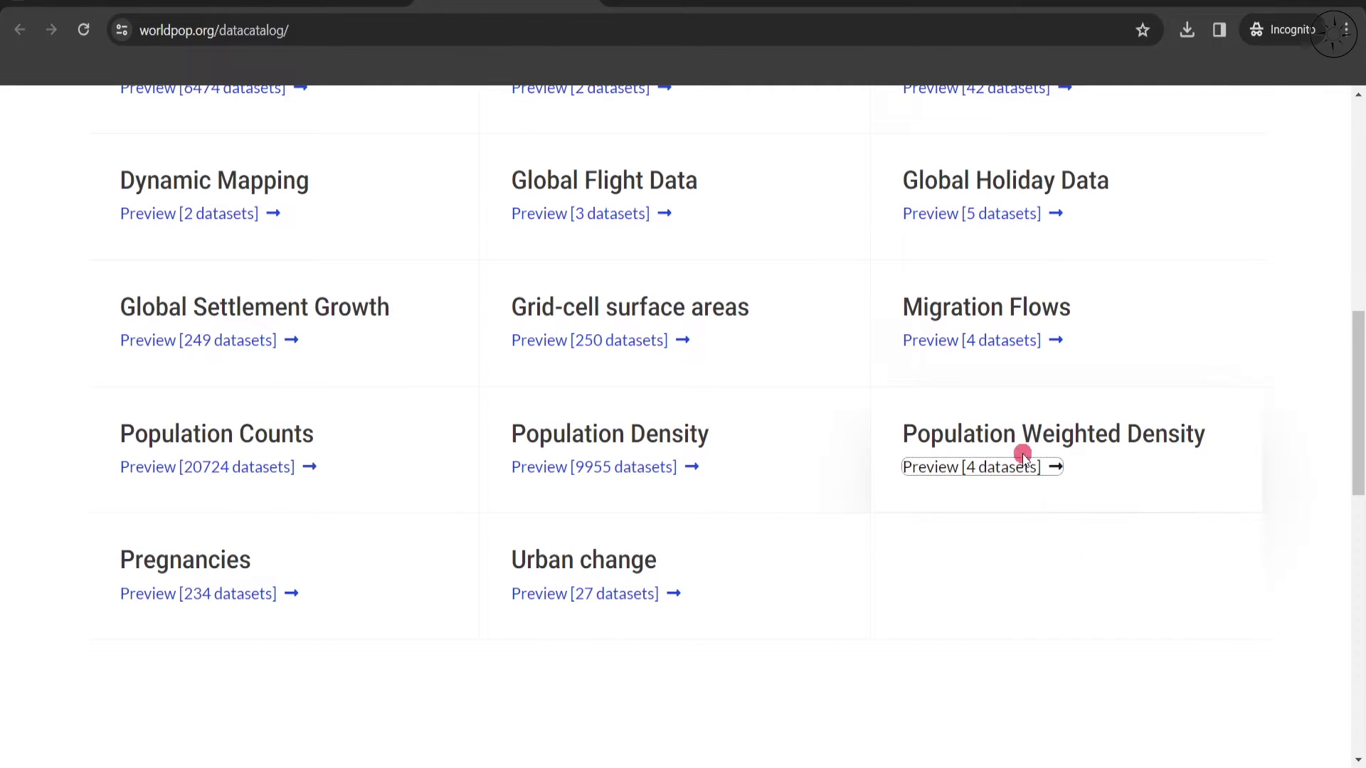
click(1076, 466)
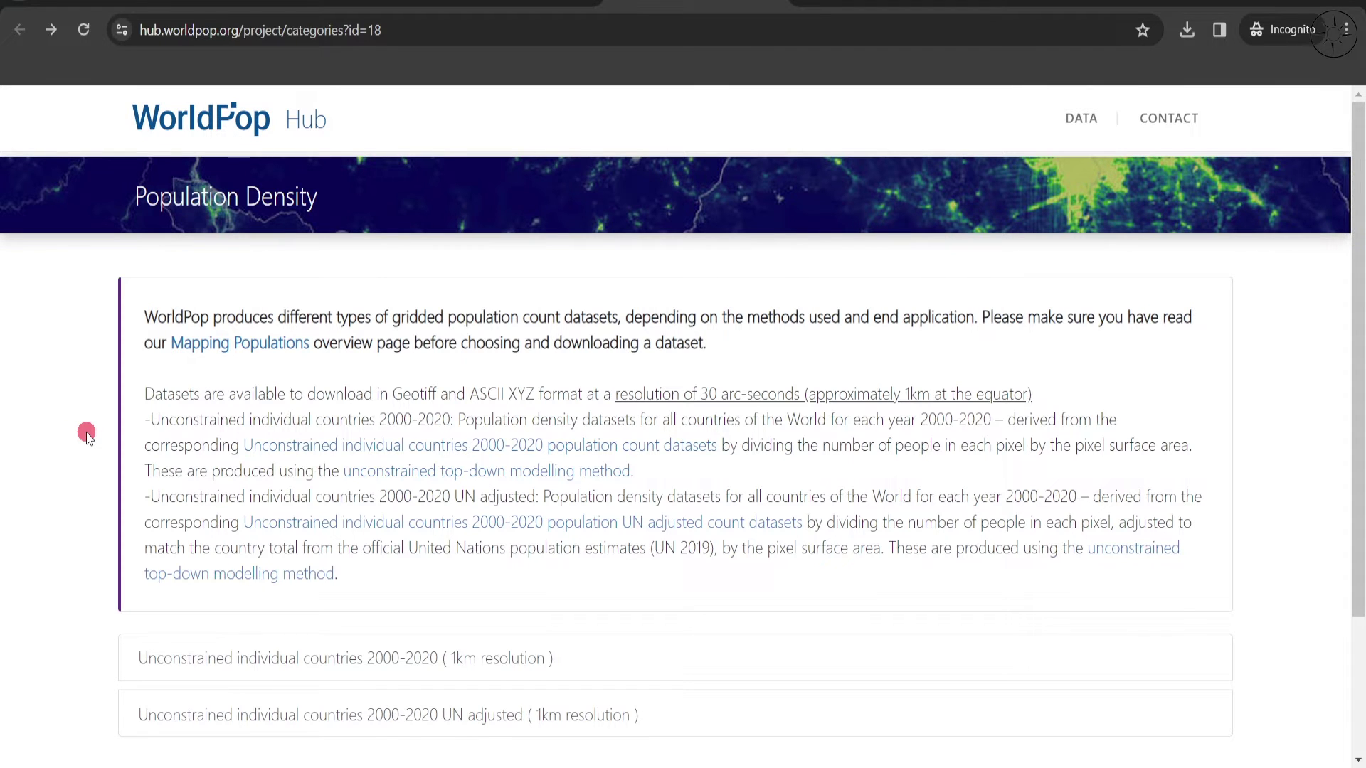
scroll(87, 432, down, 3)
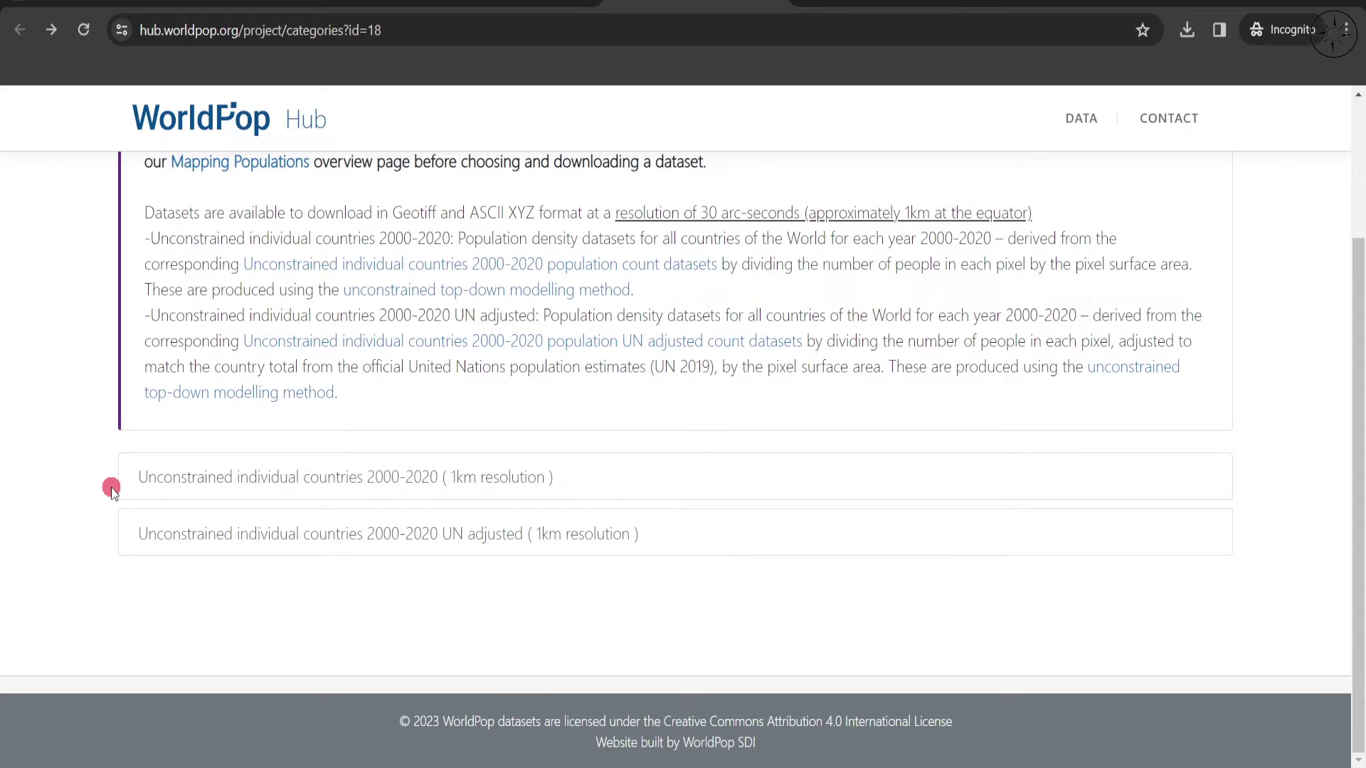
scroll(106, 489, up, 2)
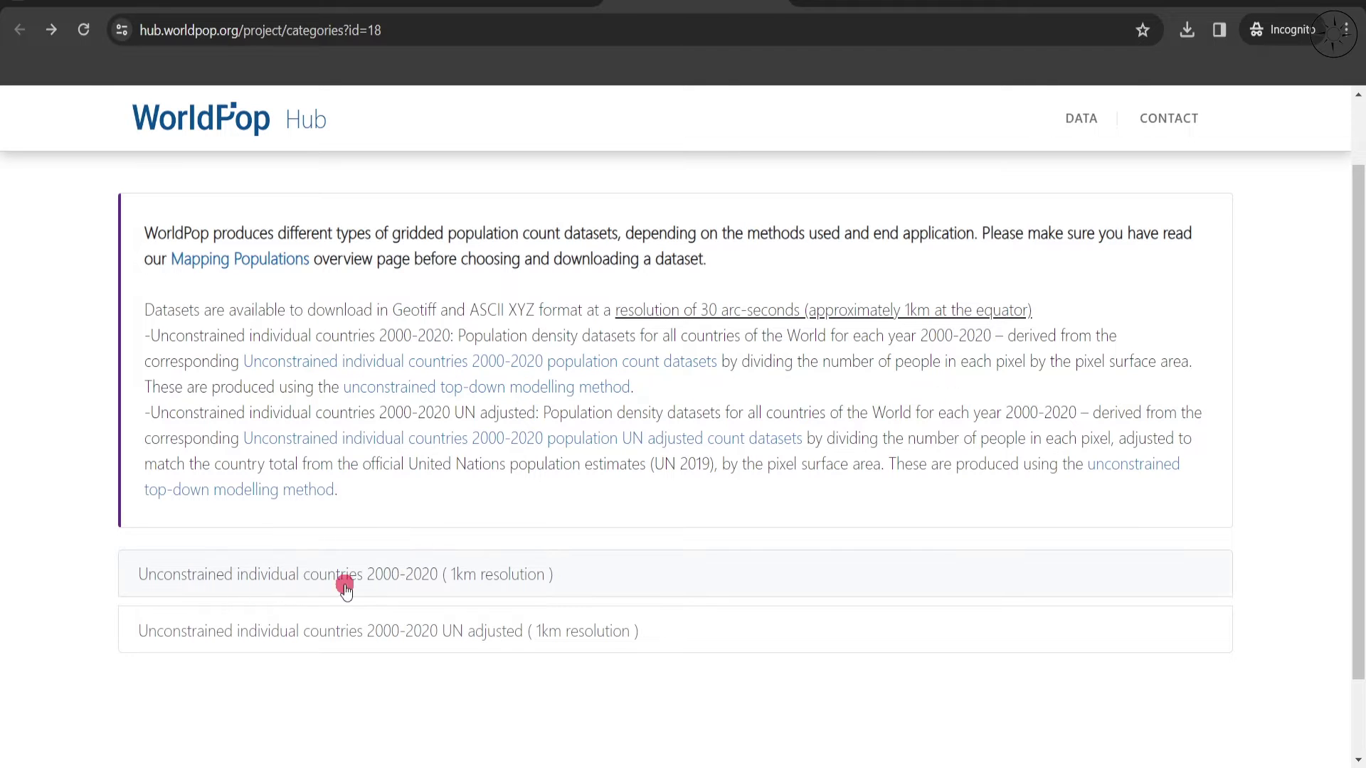
Open the 'Unconstrained individual countries 2000-2020 (1km resolution)' table and scroll through it
click(528, 562)
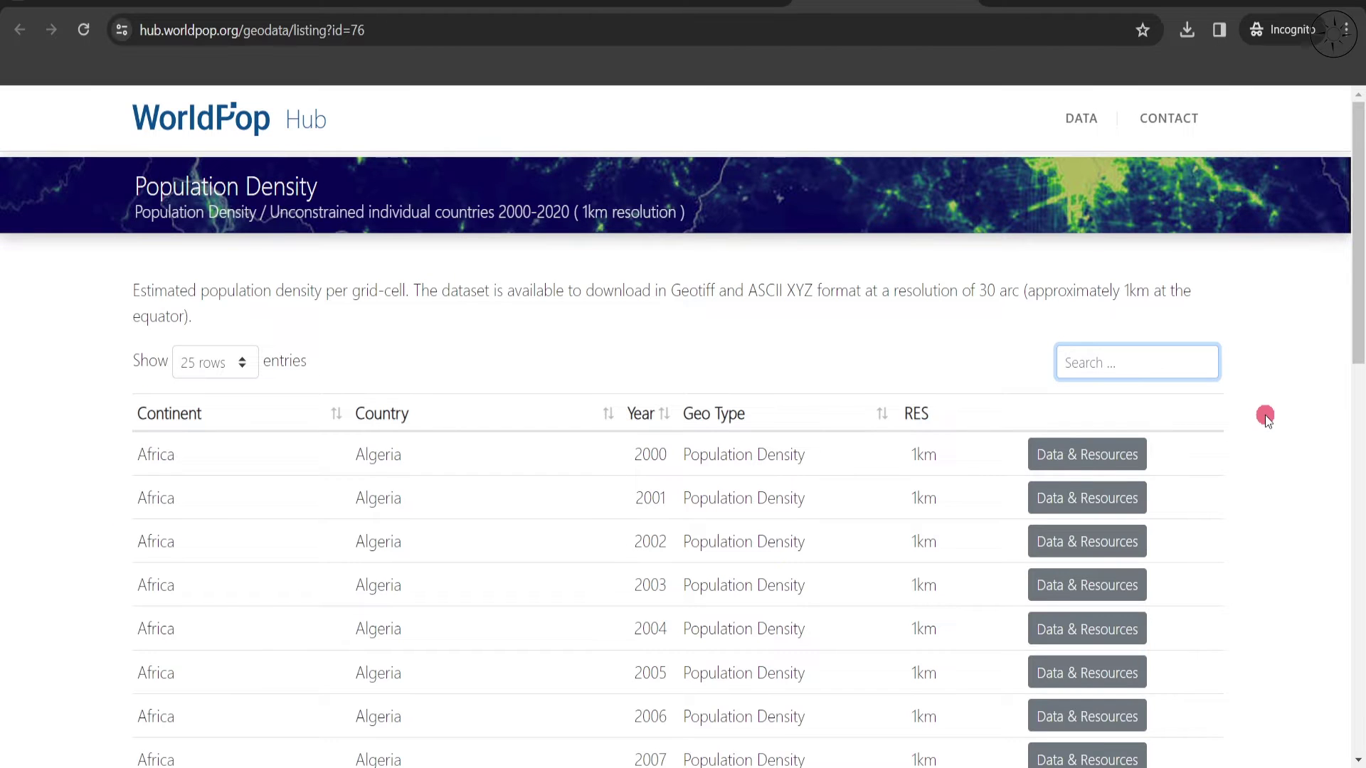
scroll(1265, 414, down, 10)
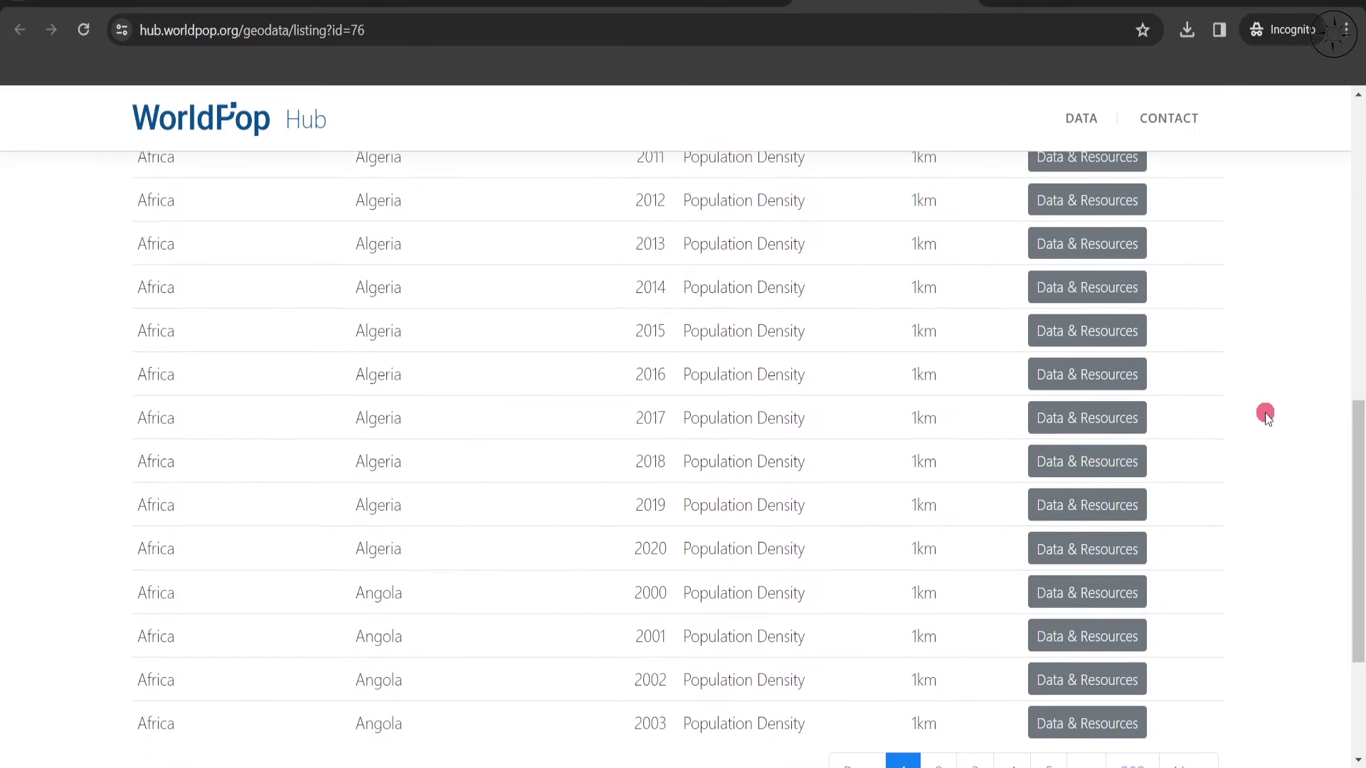
scroll(1265, 412, up, 10)
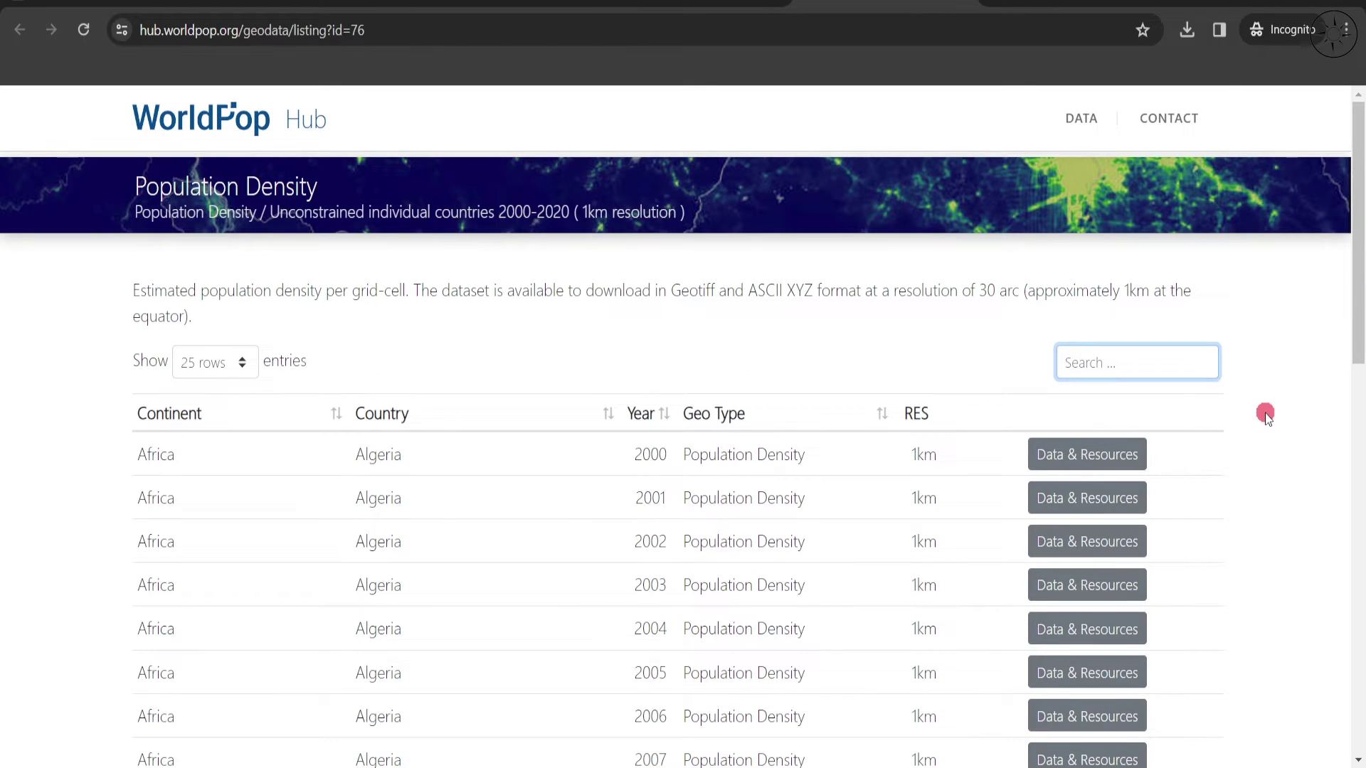
scroll(77, 416, down, 1)
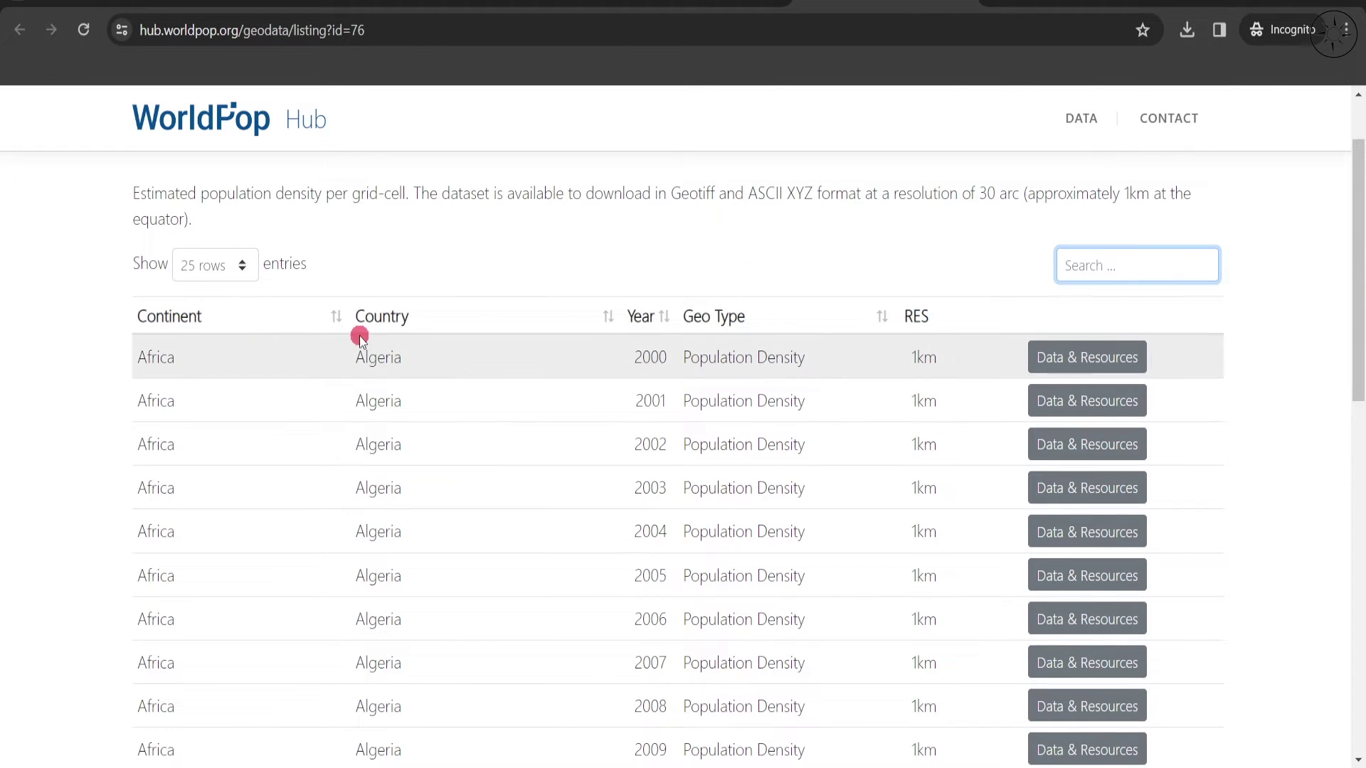
scroll(44, 415, down, 5)
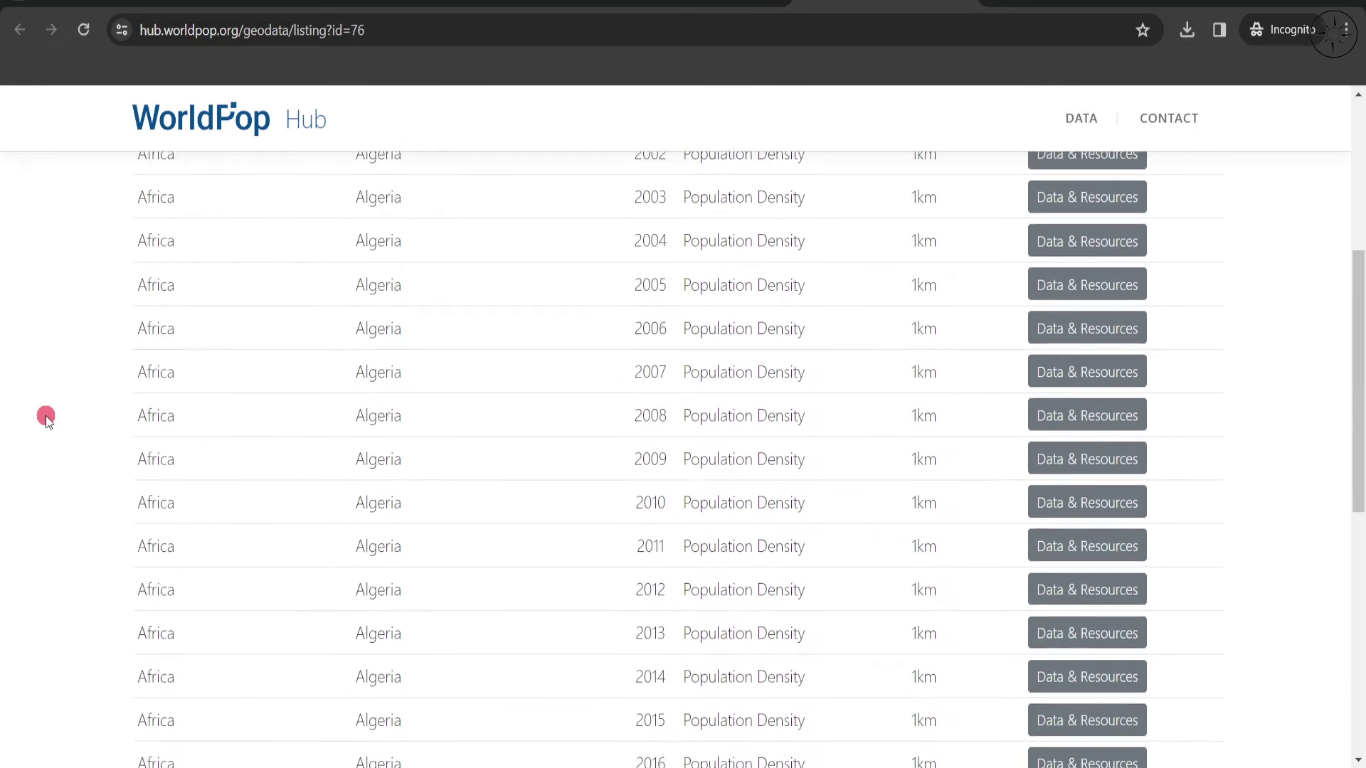
scroll(46, 415, up, 6)
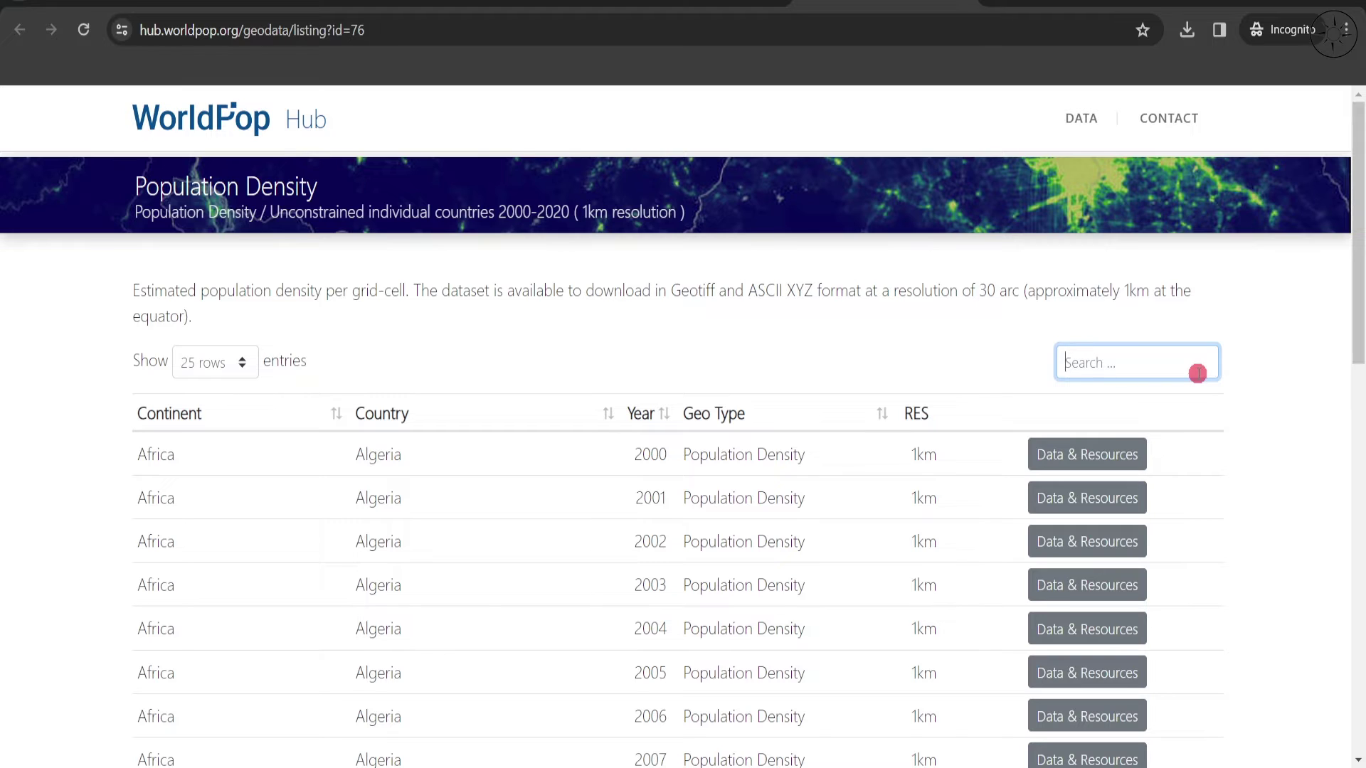
Filter the listing with 'france' and scroll its 21 entries down to 2020
text(fr)
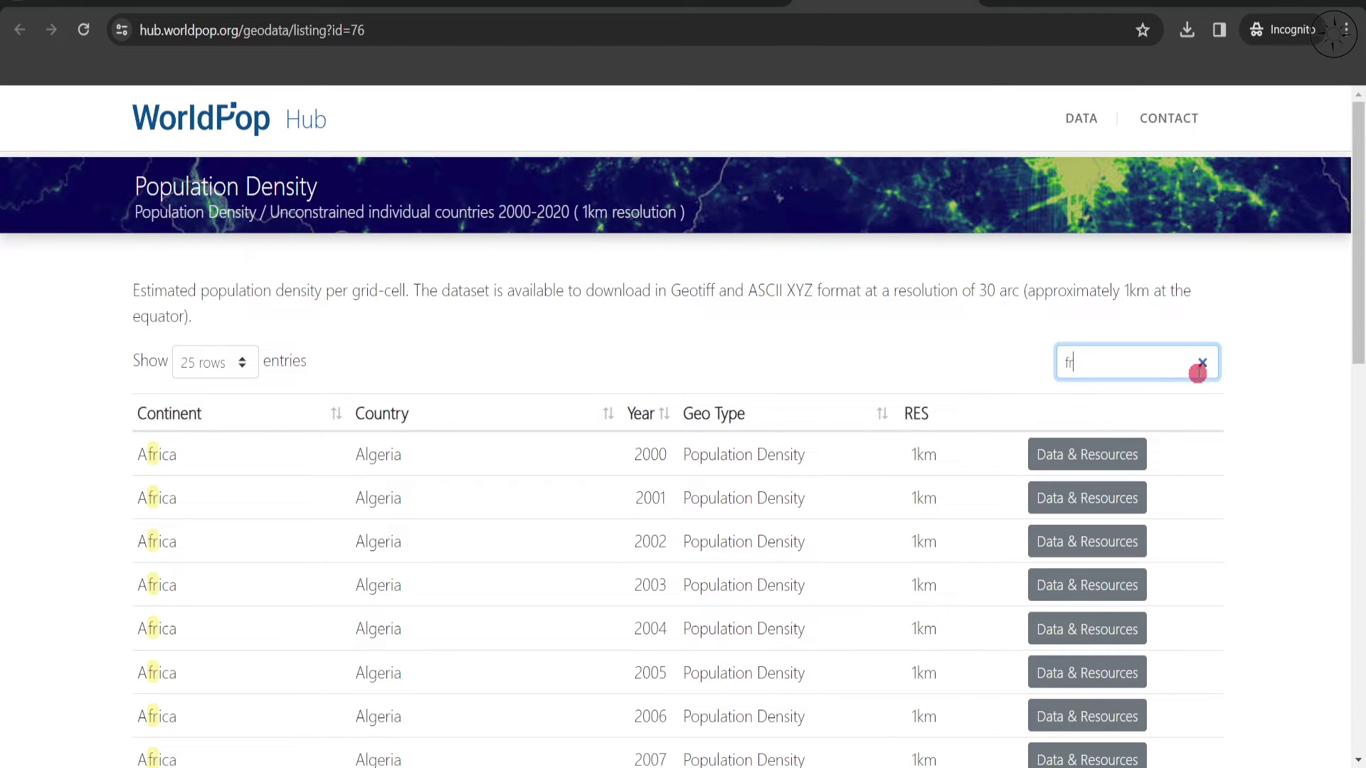
text(ance)
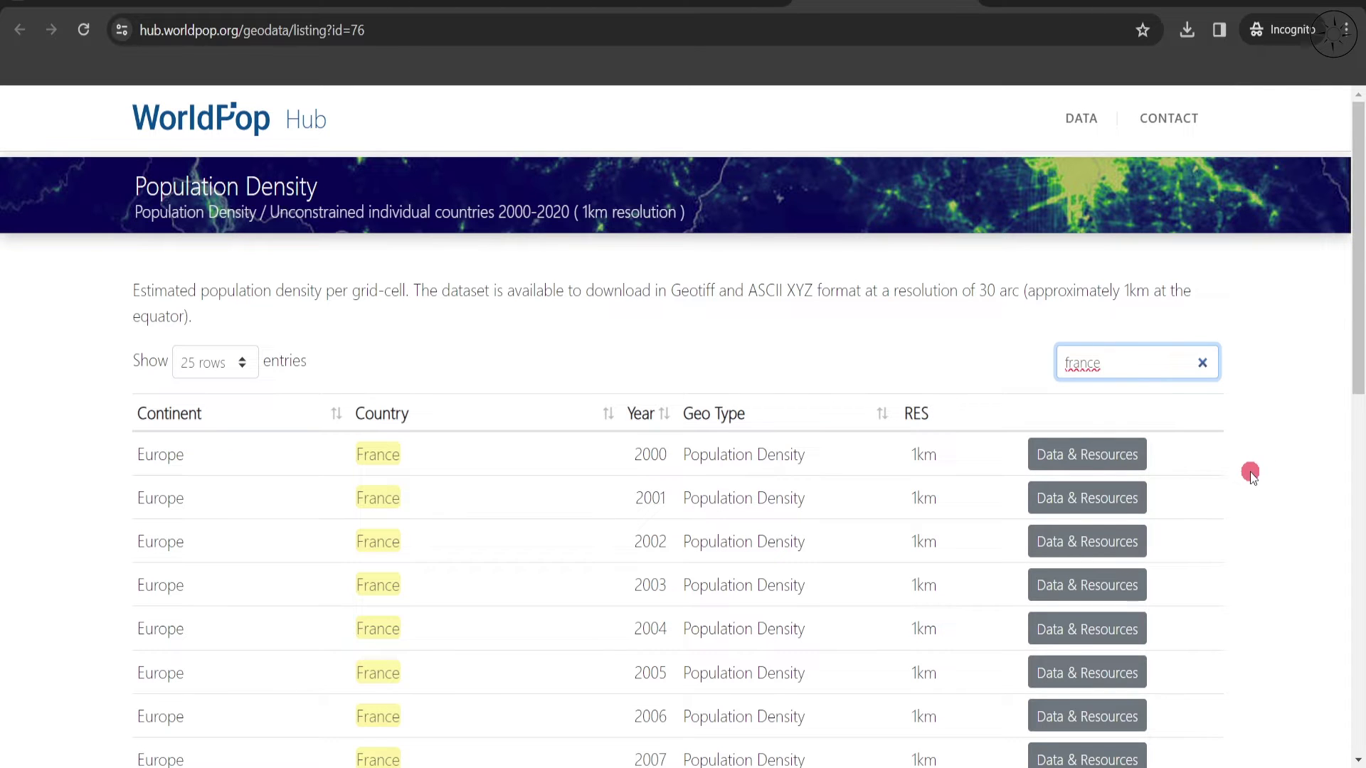
scroll(1249, 471, down, 1)
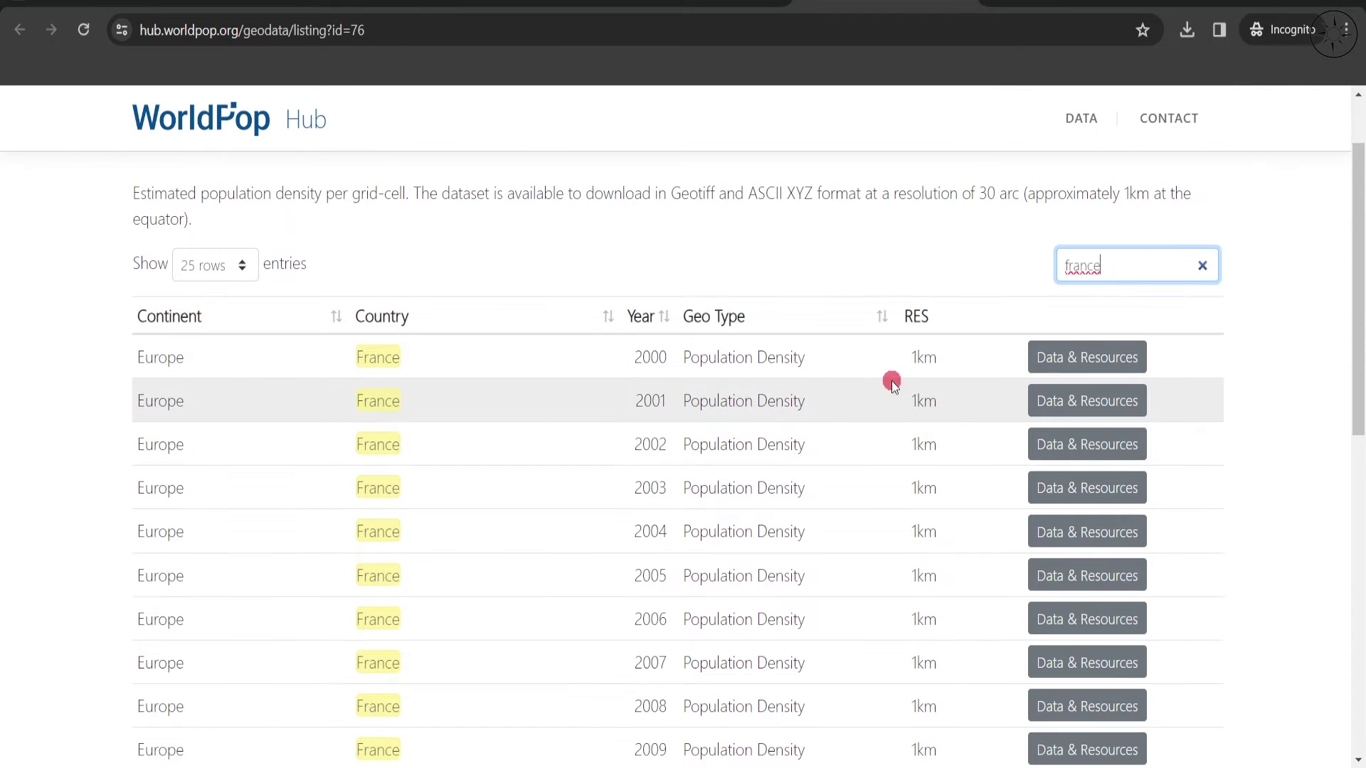
scroll(890, 384, down, 1)
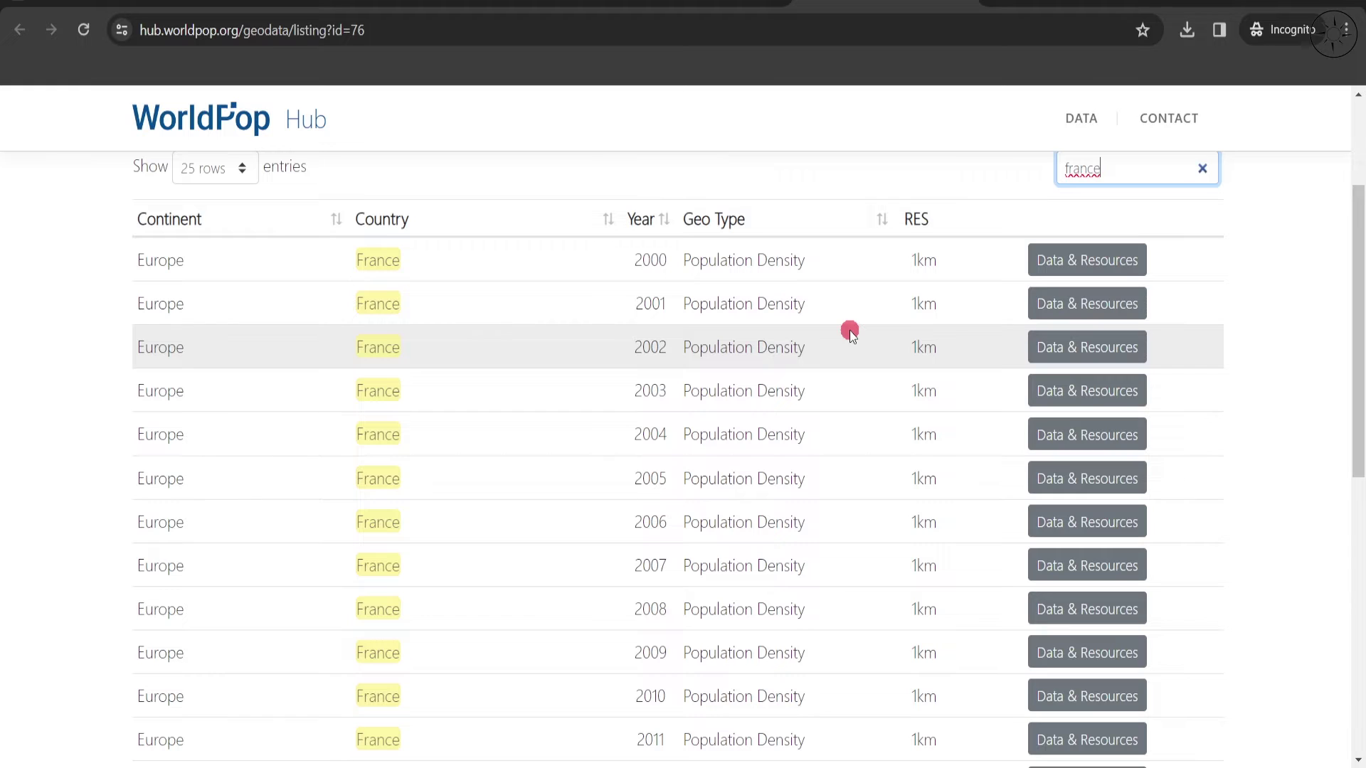
scroll(851, 334, down, 4)
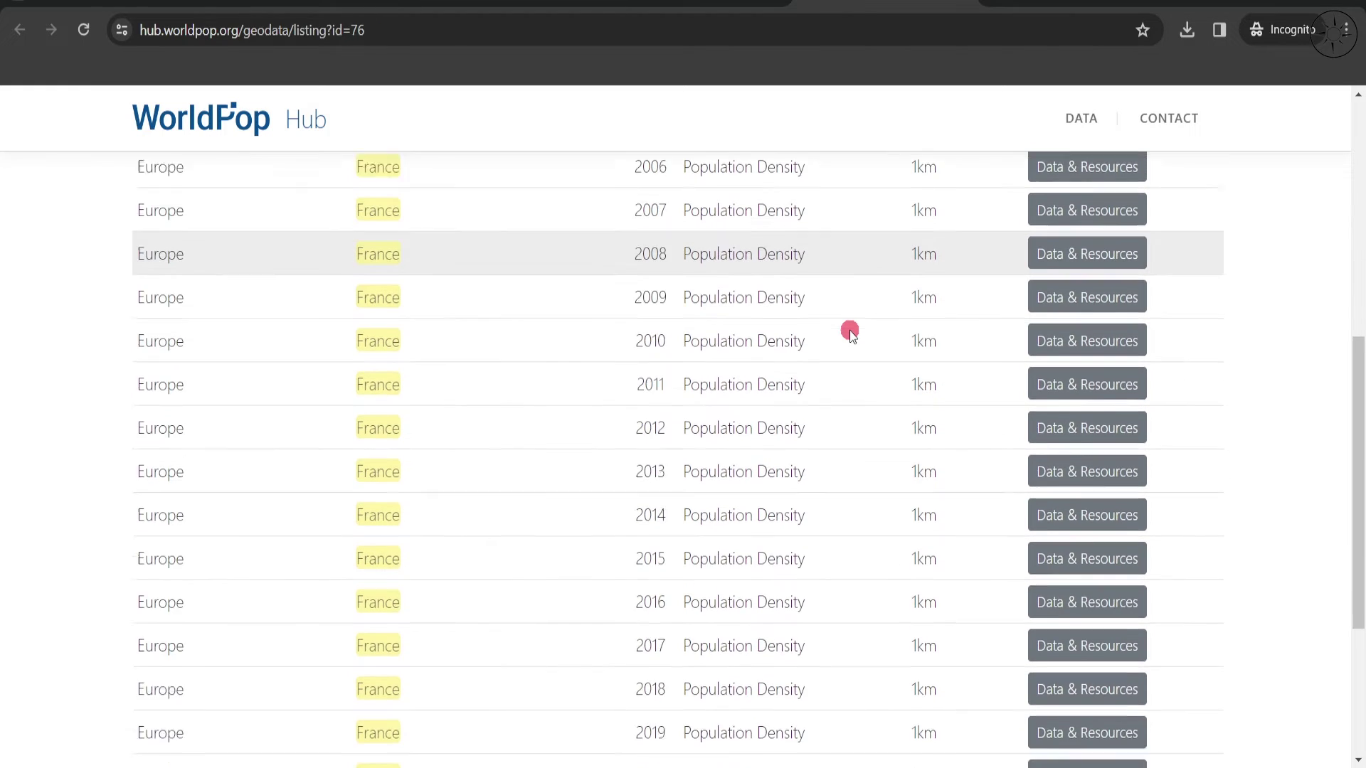
scroll(851, 335, down, 2)
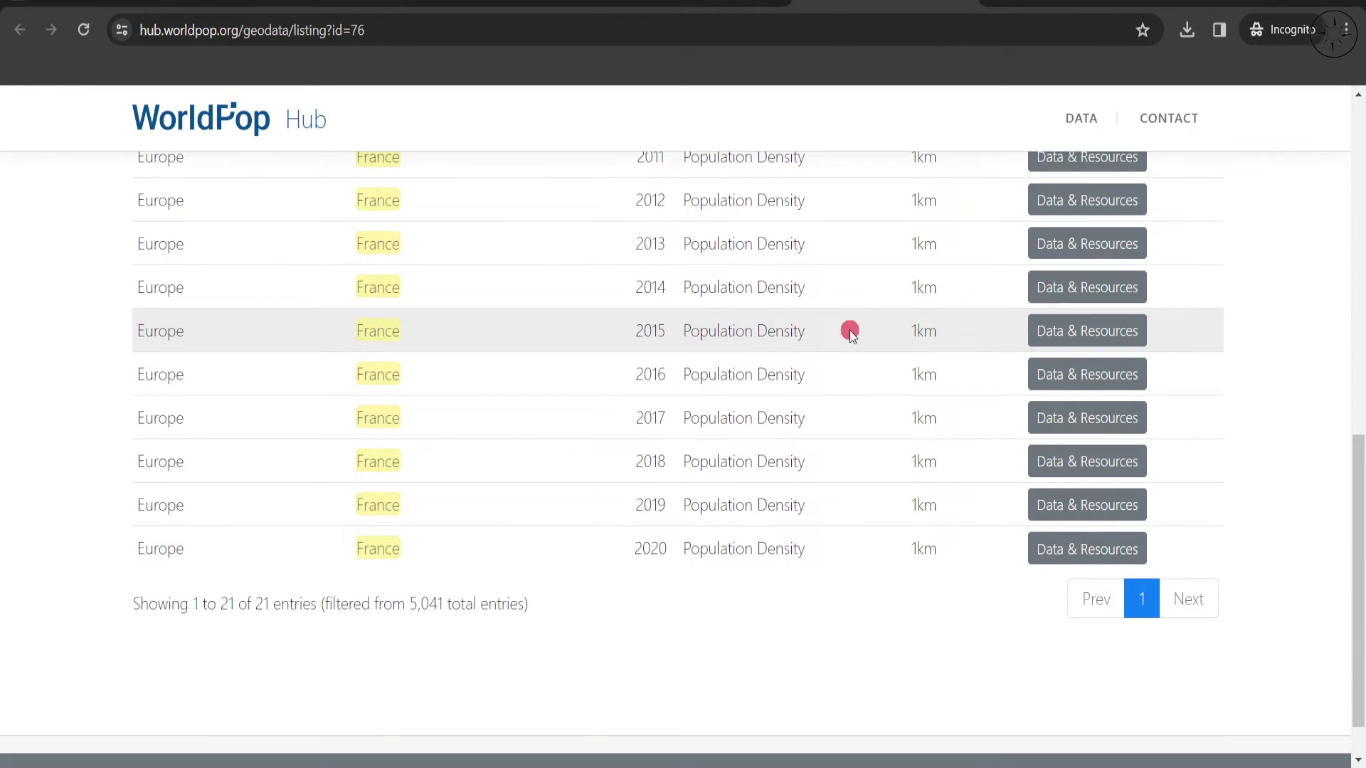
scroll(852, 334, up, 2)
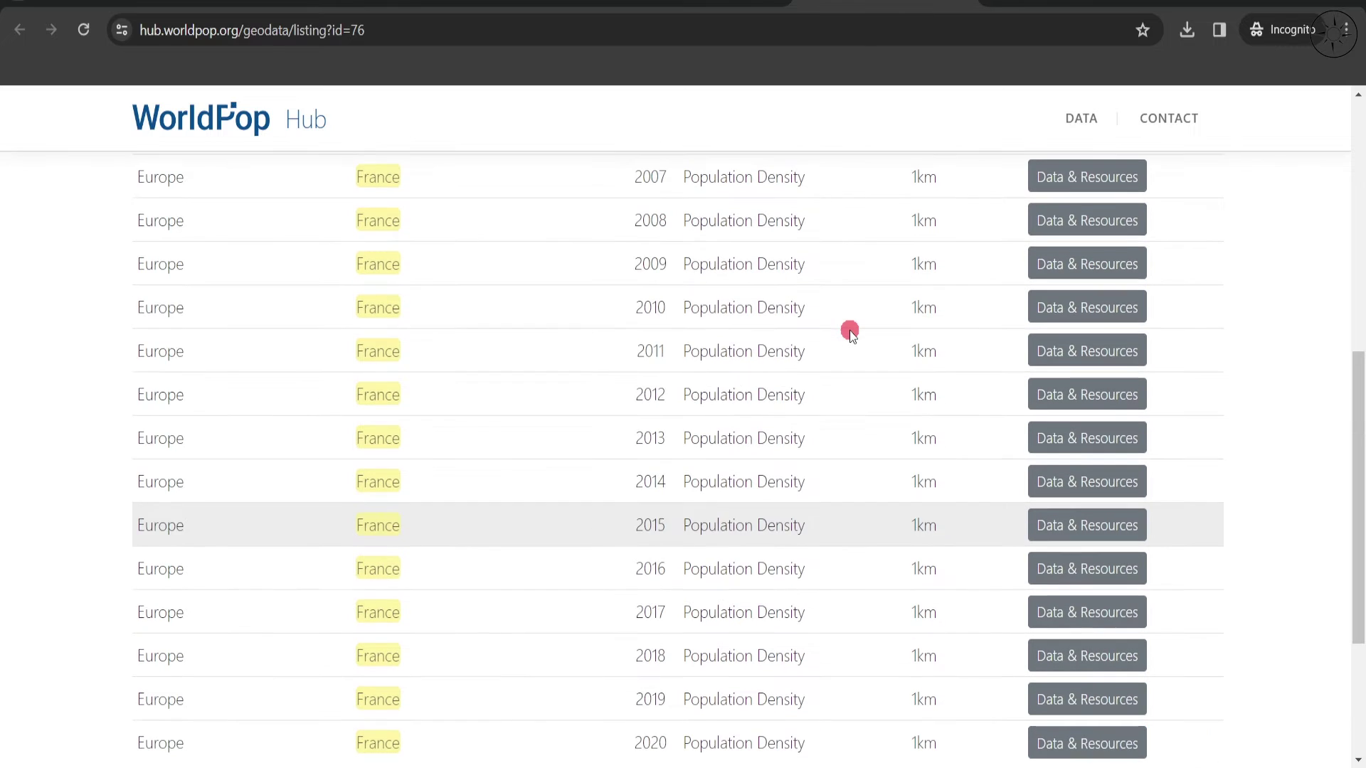
scroll(851, 334, up, 1)
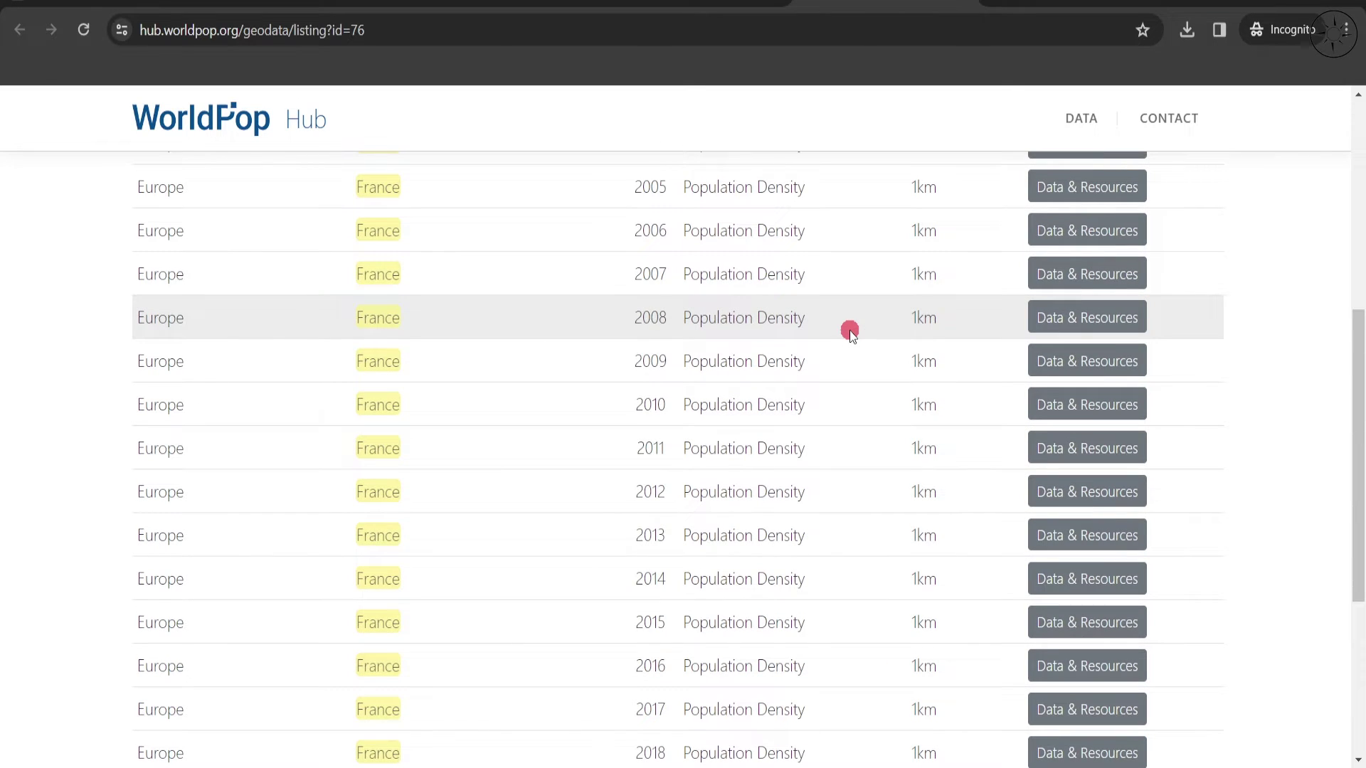
scroll(859, 336, down, 1)
scroll(859, 335, down, 1)
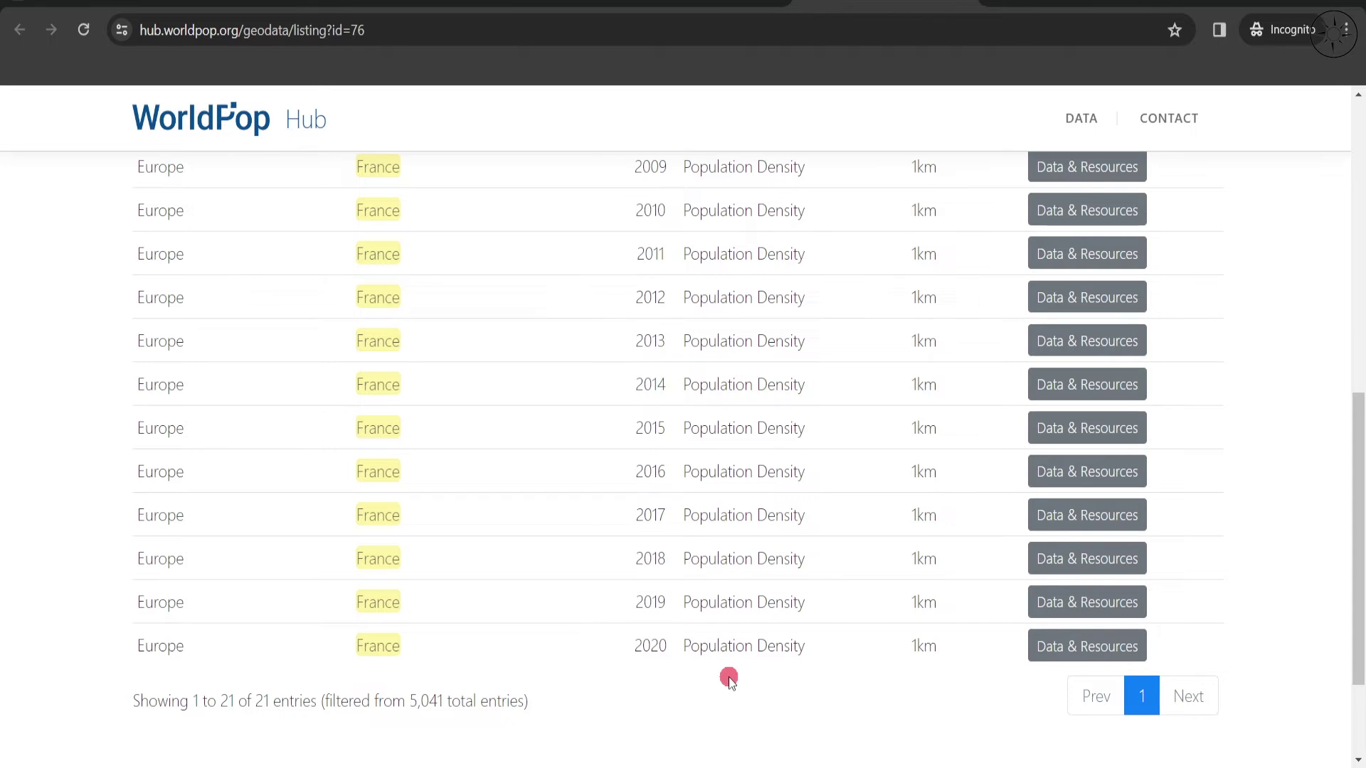
Open the France 2020 density dataset page and its DOI link in a new tab
click(1099, 659)
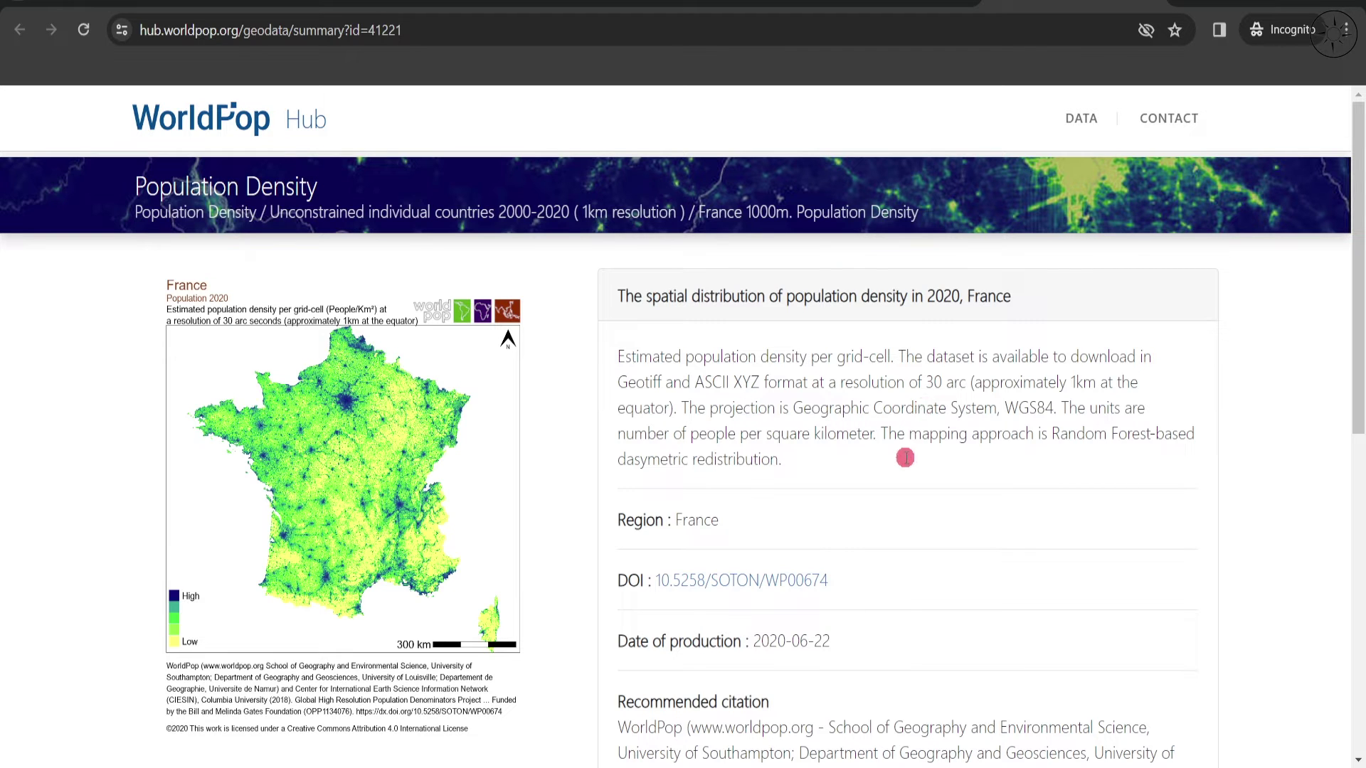
scroll(907, 456, down, 4)
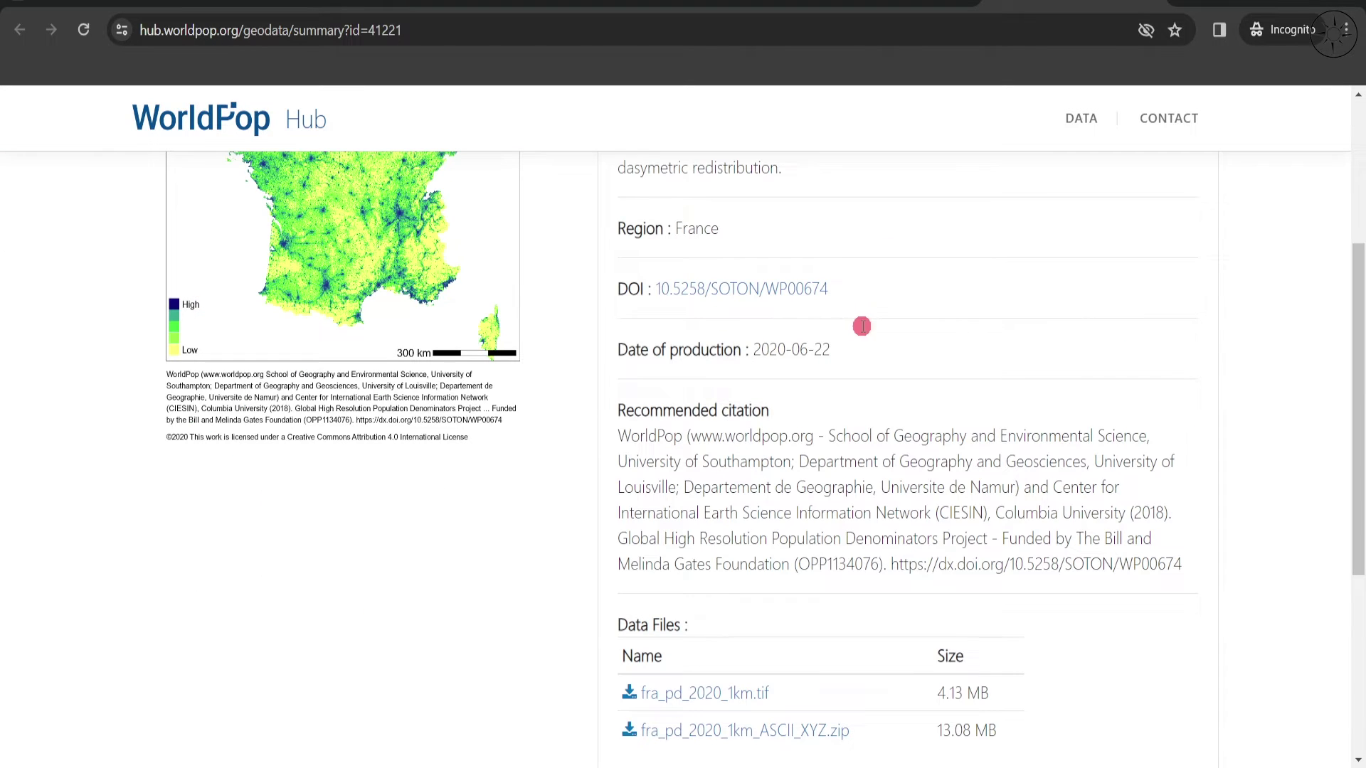
right_click(788, 292)
click(827, 313)
scroll(799, 481, down, 1)
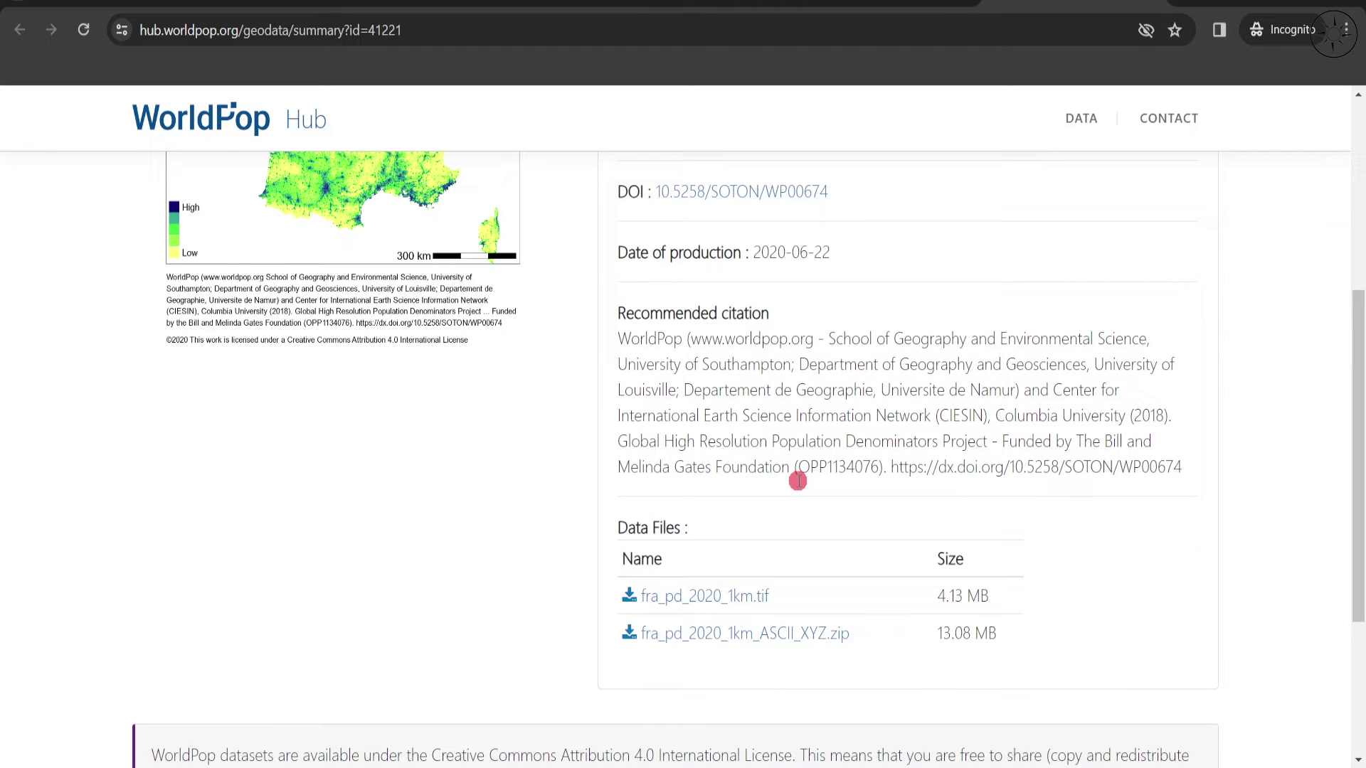
scroll(353, 574, up, 1)
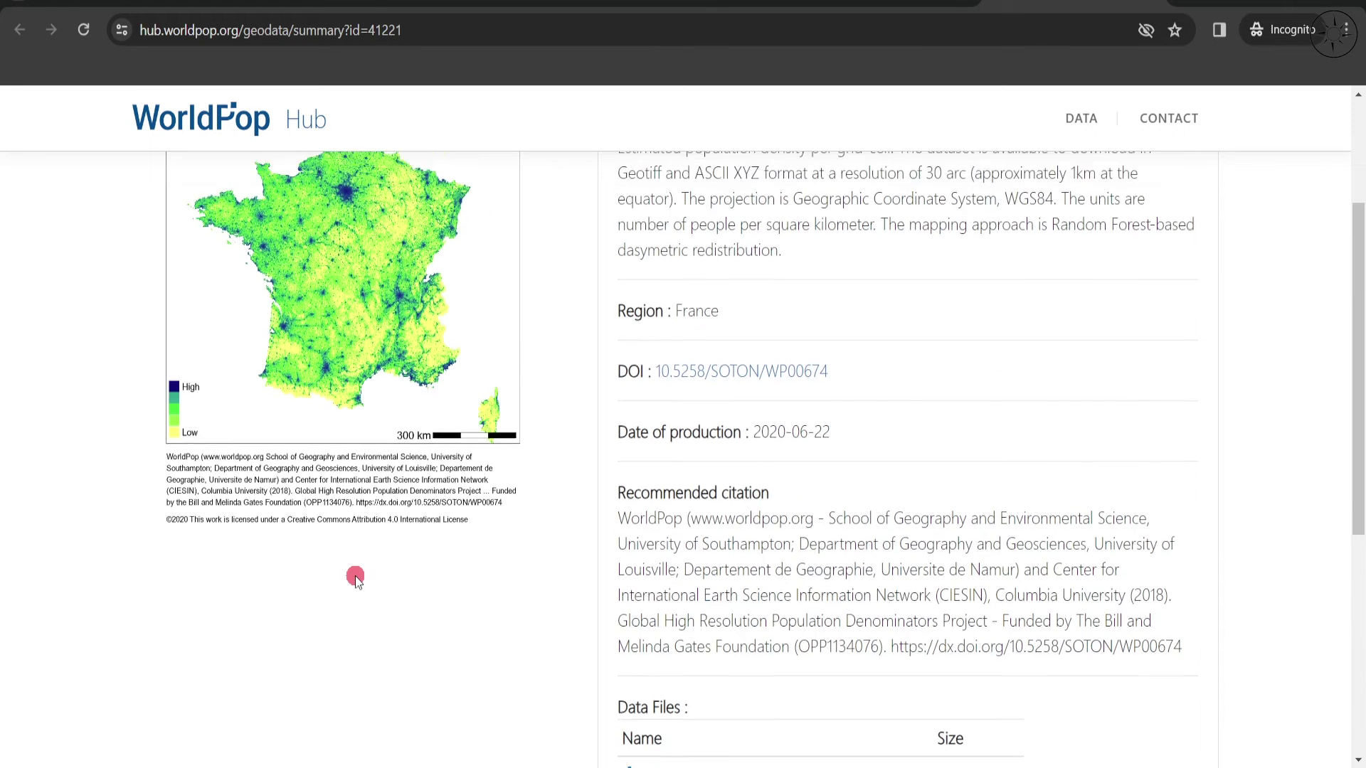
scroll(353, 574, down, 1)
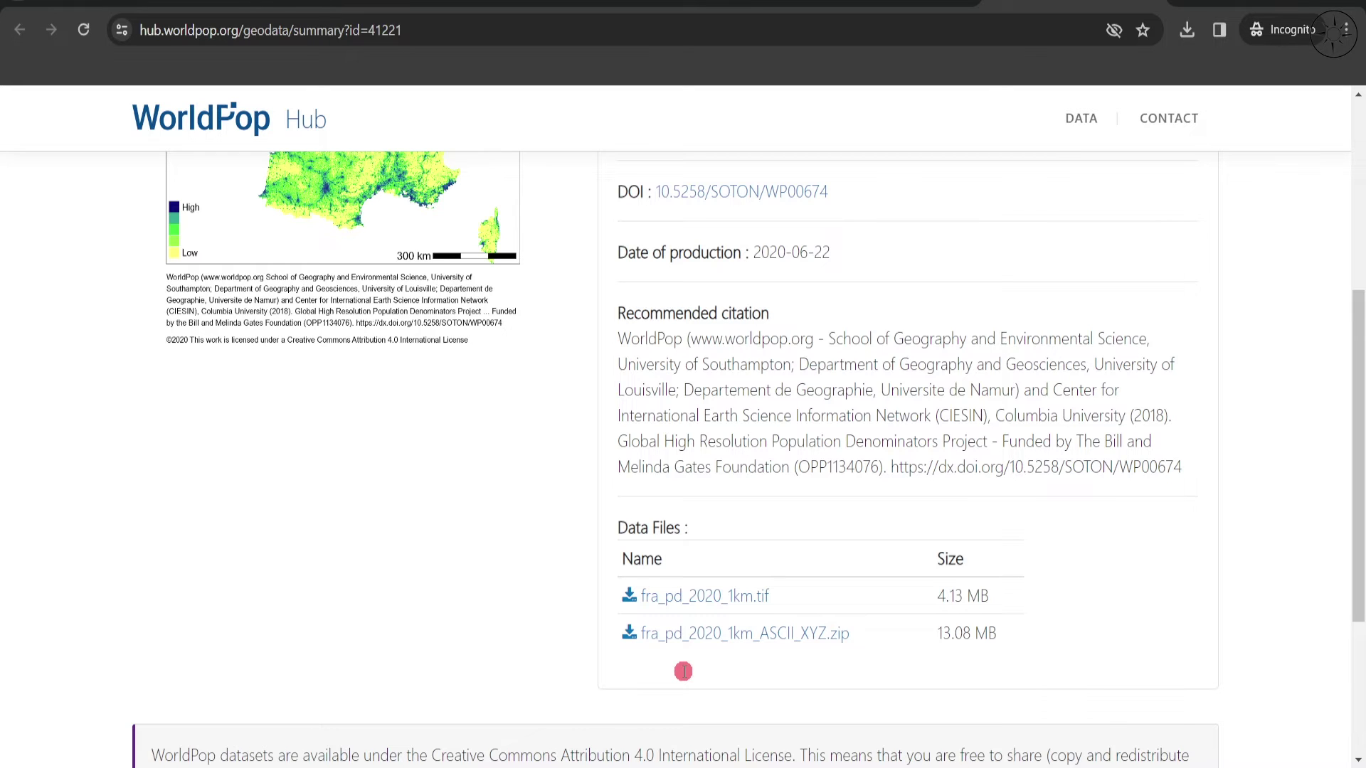
Save fra_pd_2020_1km.tif into population_density and start downloading the ASCII XYZ zip
click(704, 598)
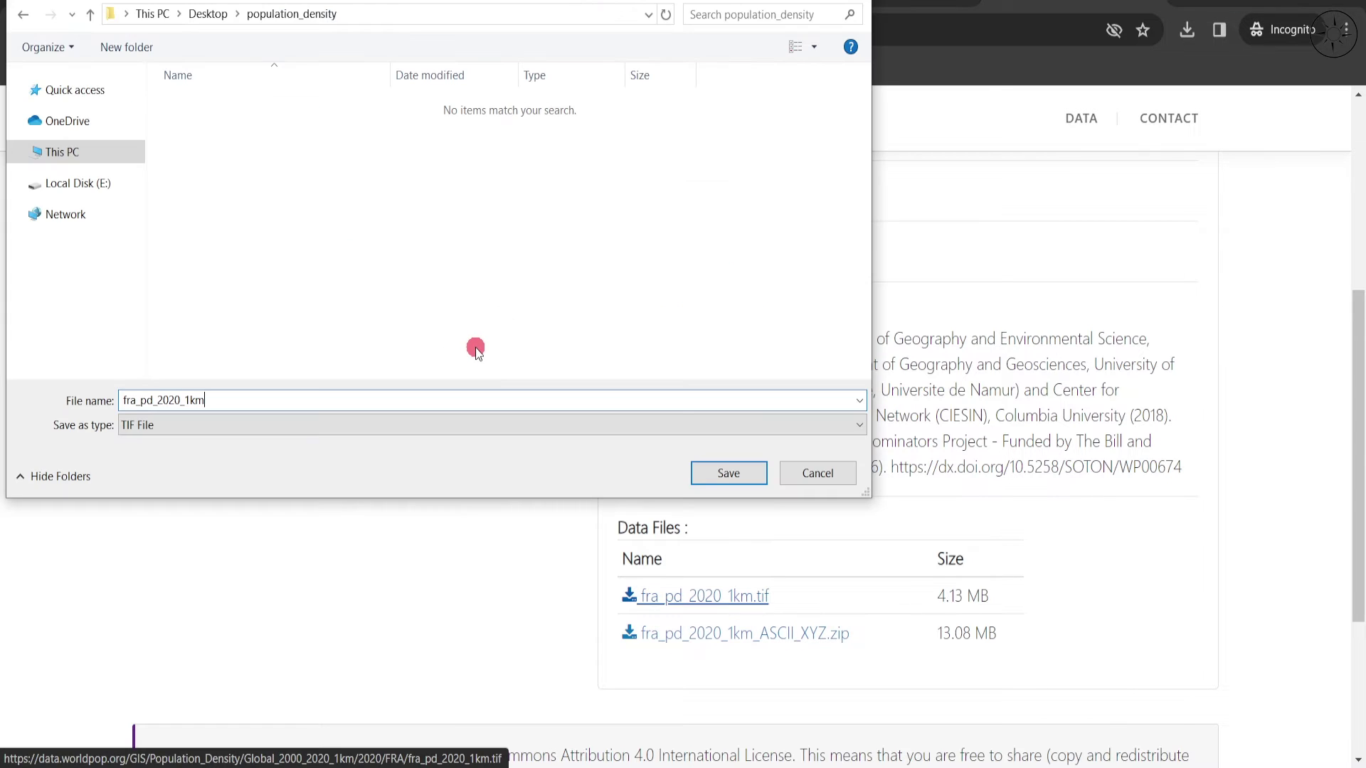
click(728, 474)
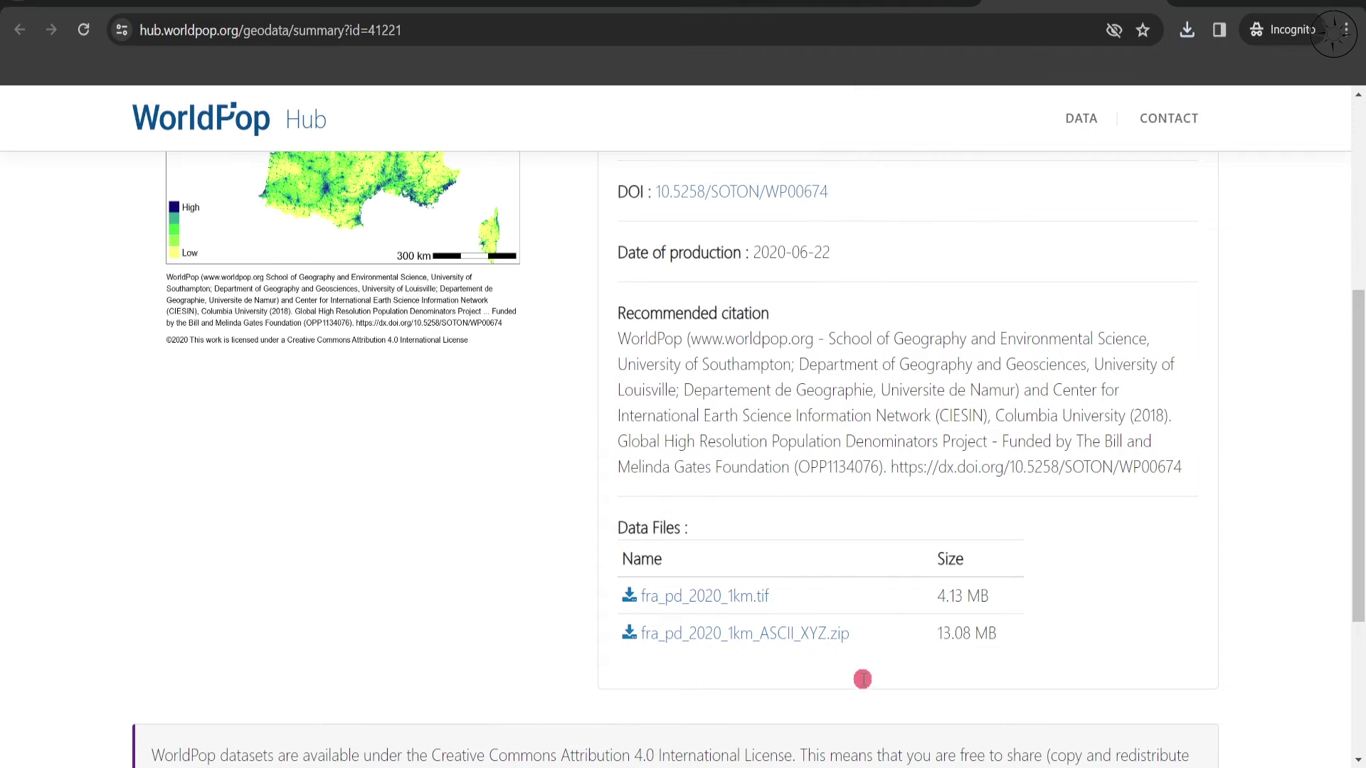
click(758, 635)
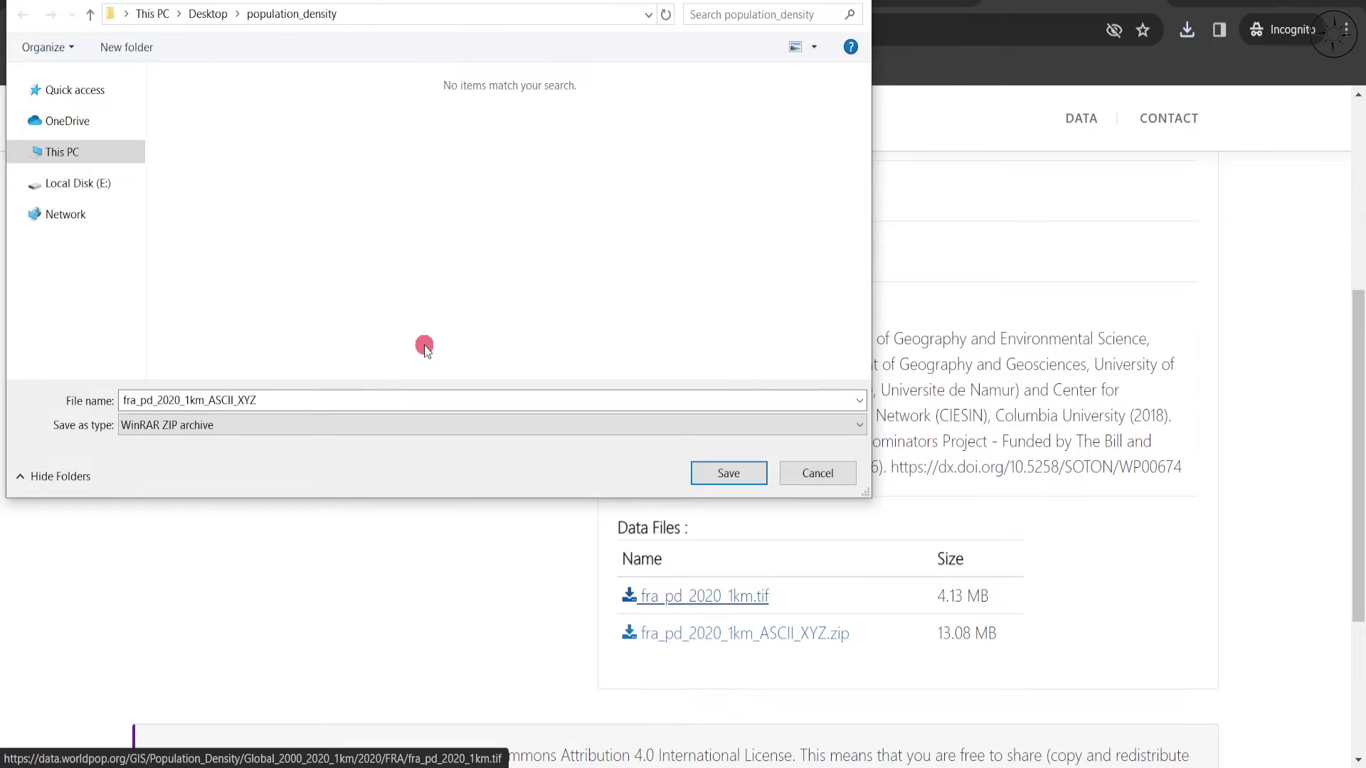
Save fra_pd_2020_1km_ASCII_XYZ.zip into population_density and extract it there
click(729, 474)
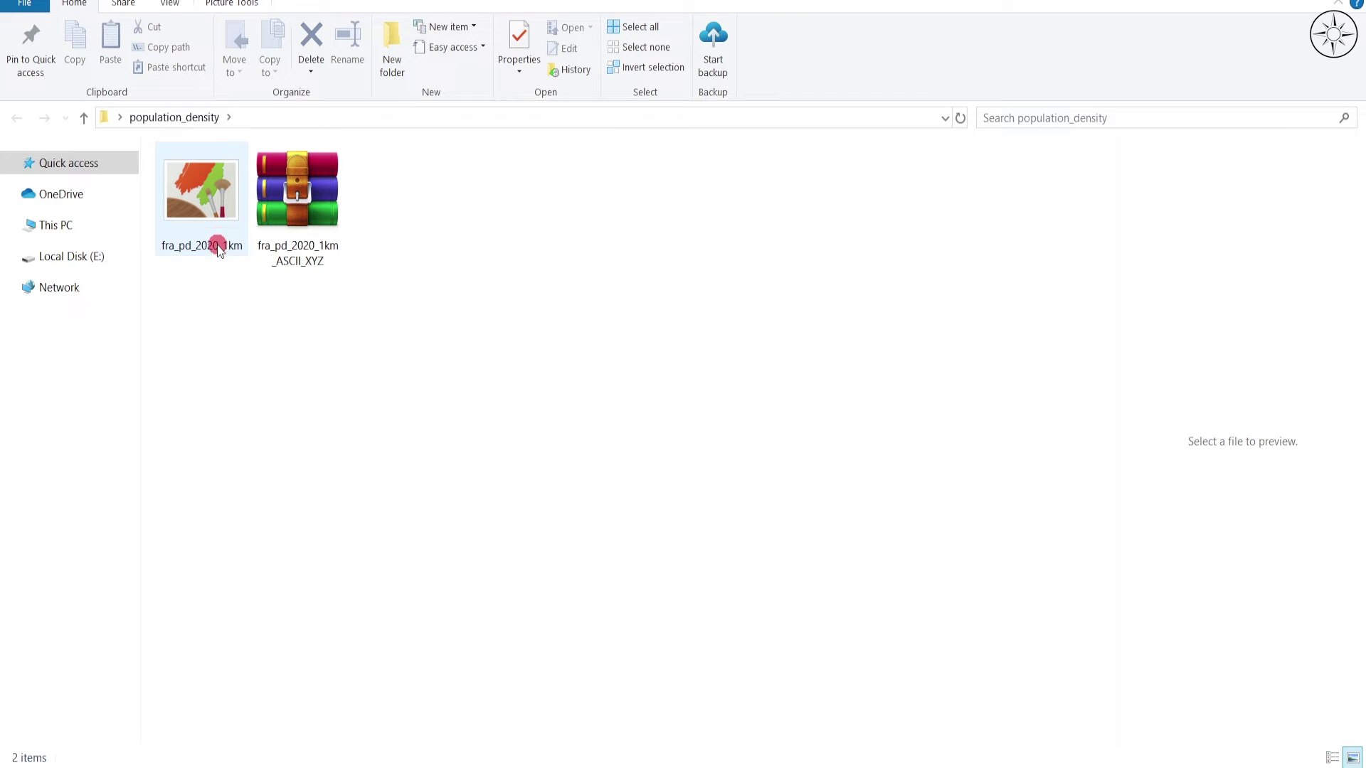
right_click(309, 254)
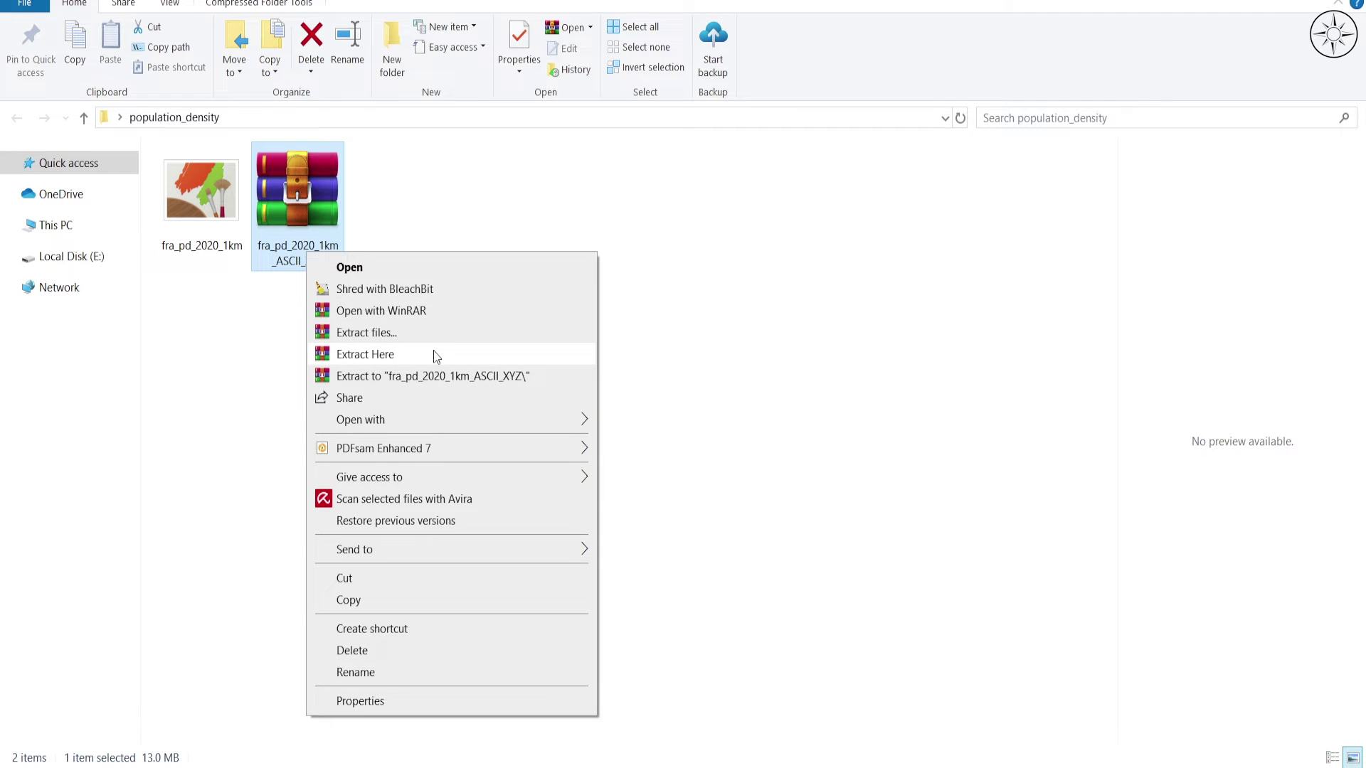
click(435, 356)
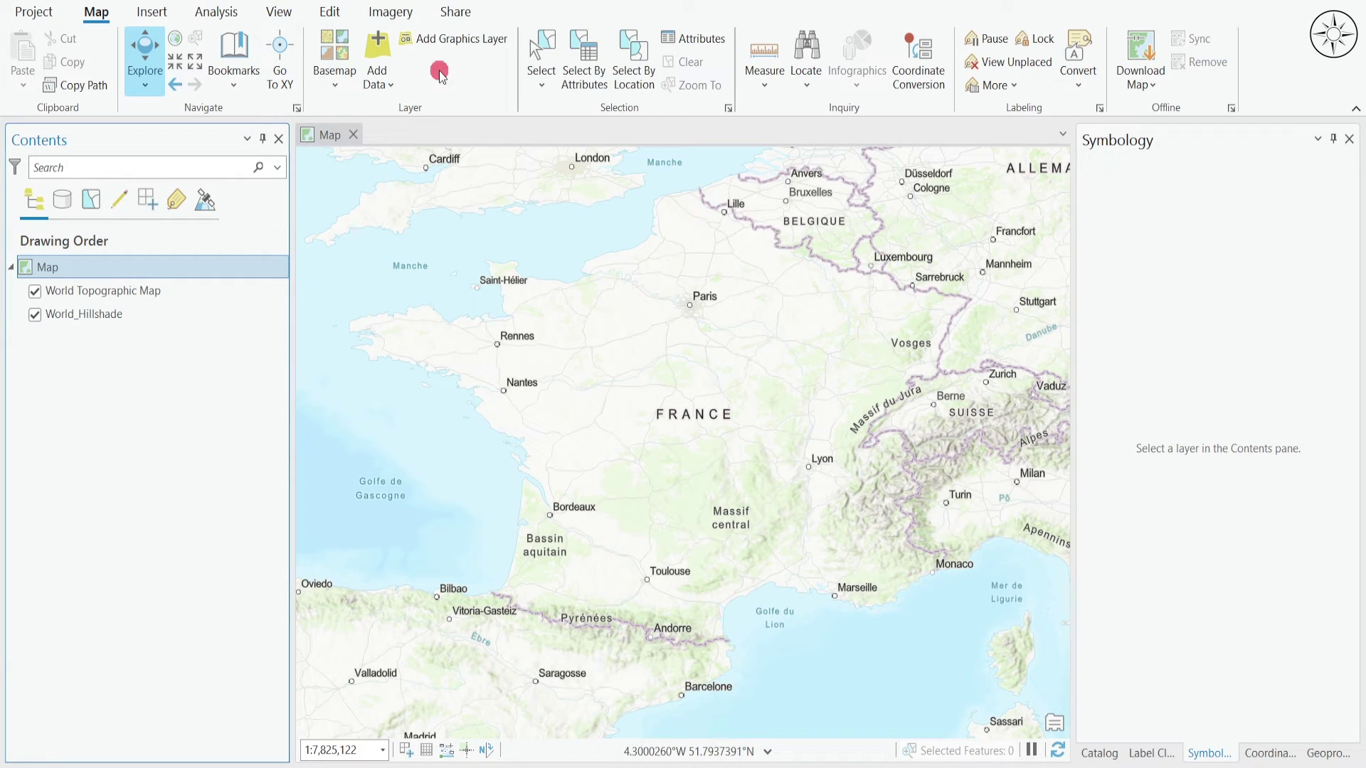
Set XY Table To Point's input to fra_pd_2020_1km_ASCII_XYZ.csv and Z field to Z
click(100, 23)
click(390, 87)
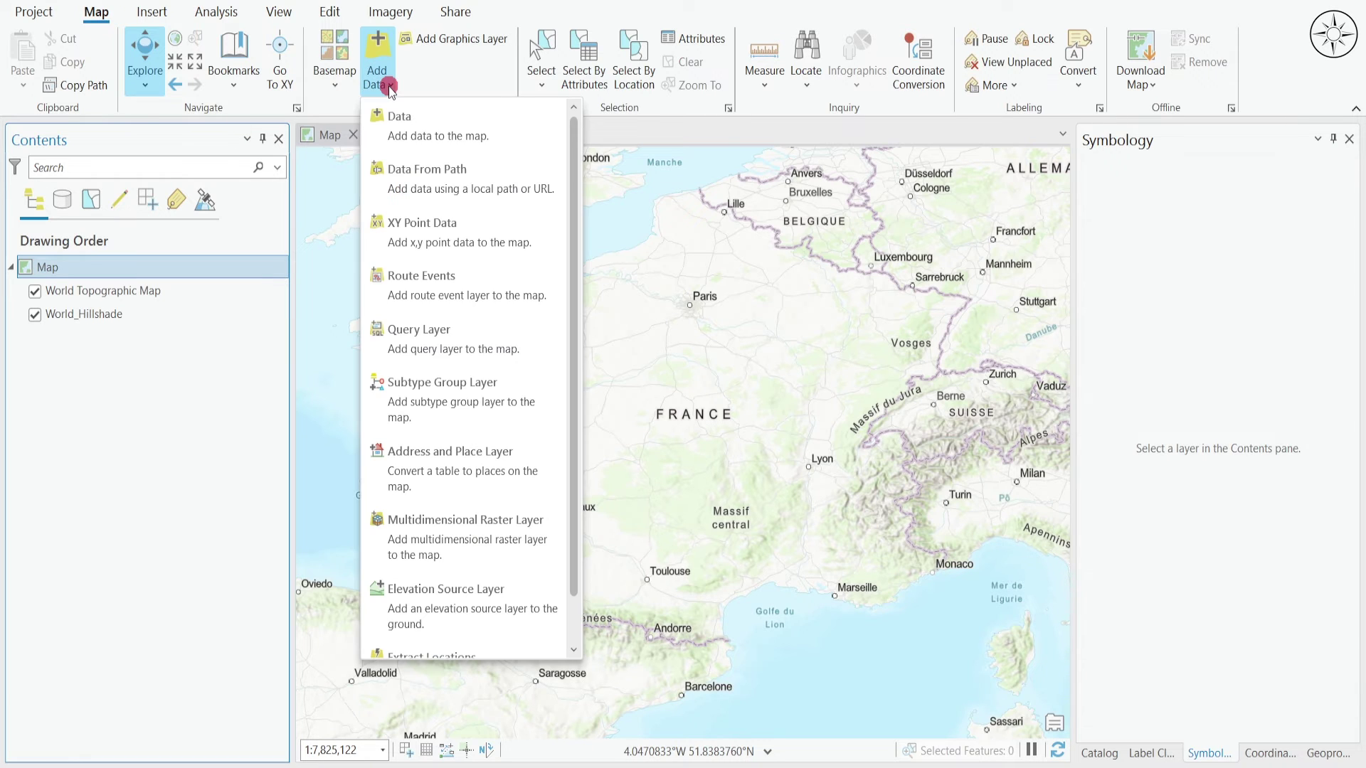
click(481, 238)
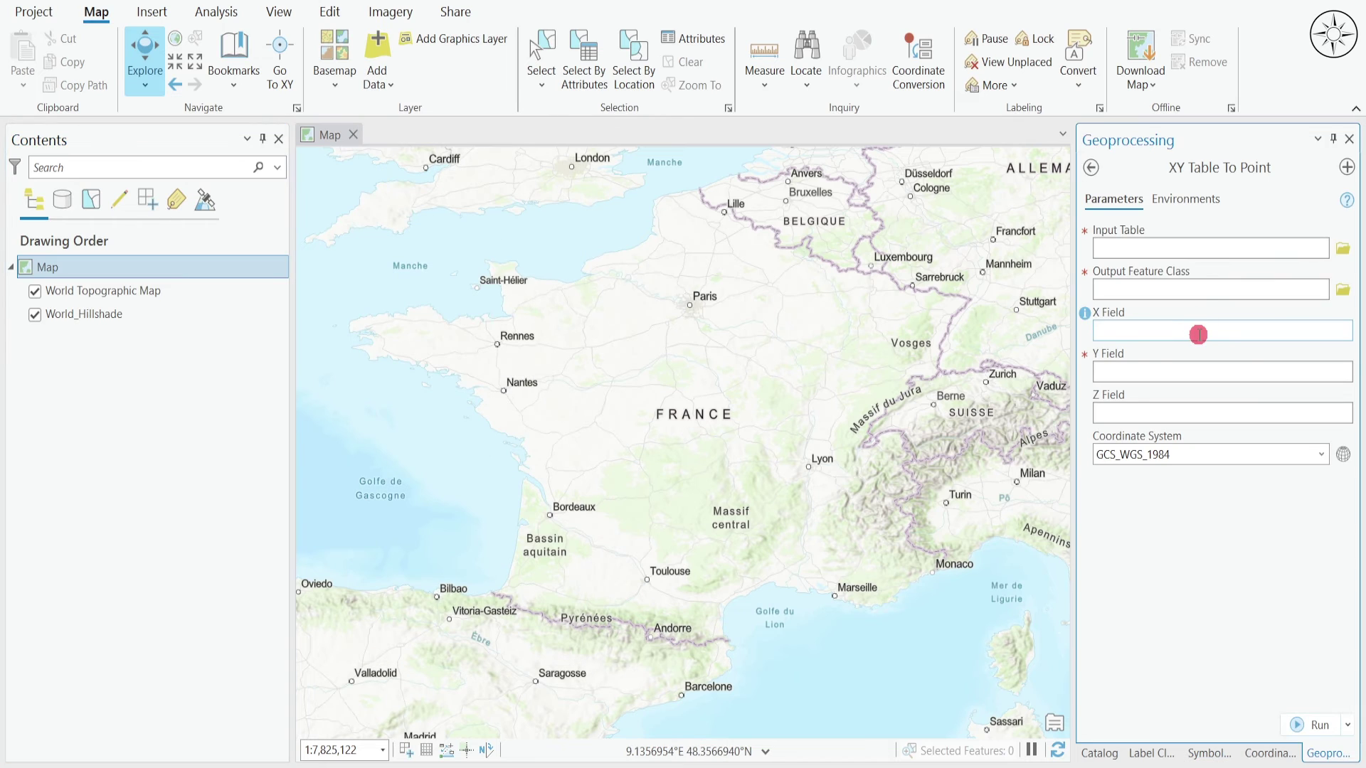
click(1343, 249)
click(711, 279)
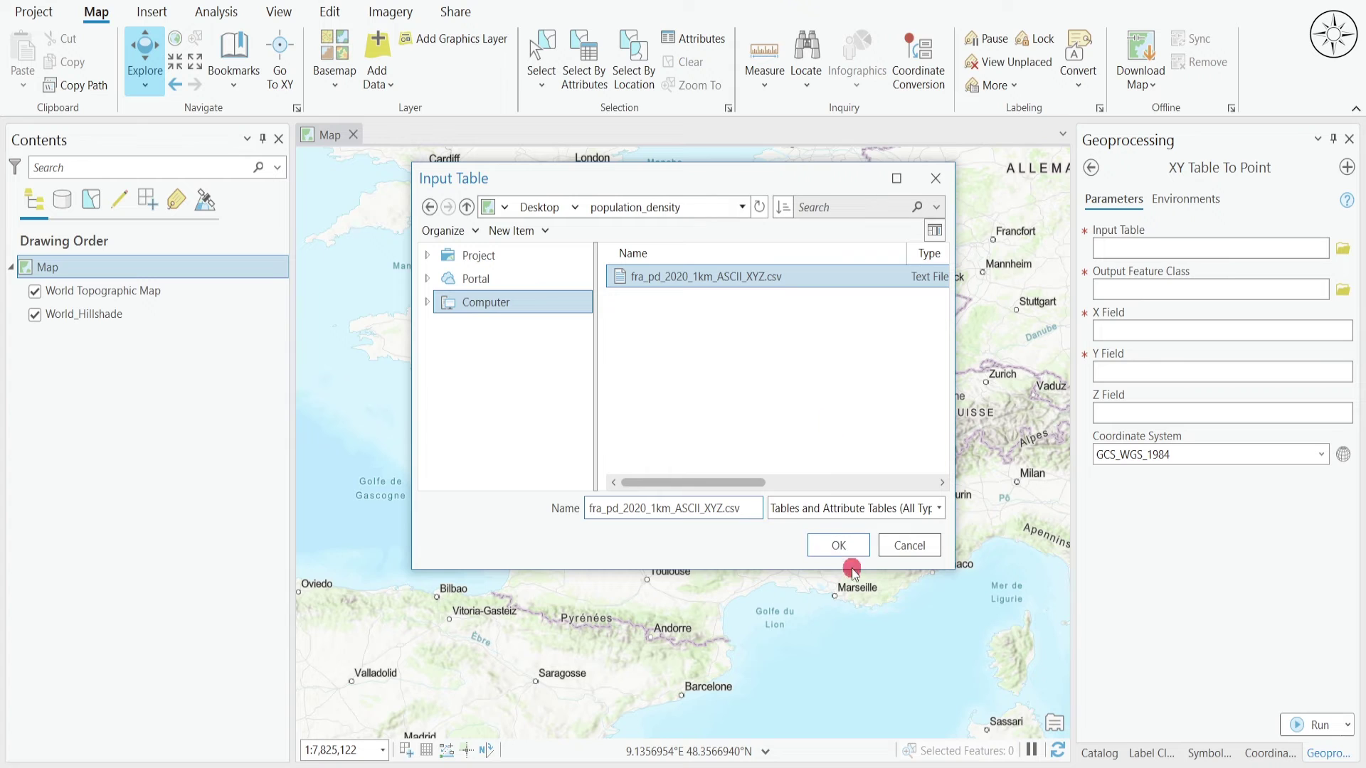
click(825, 546)
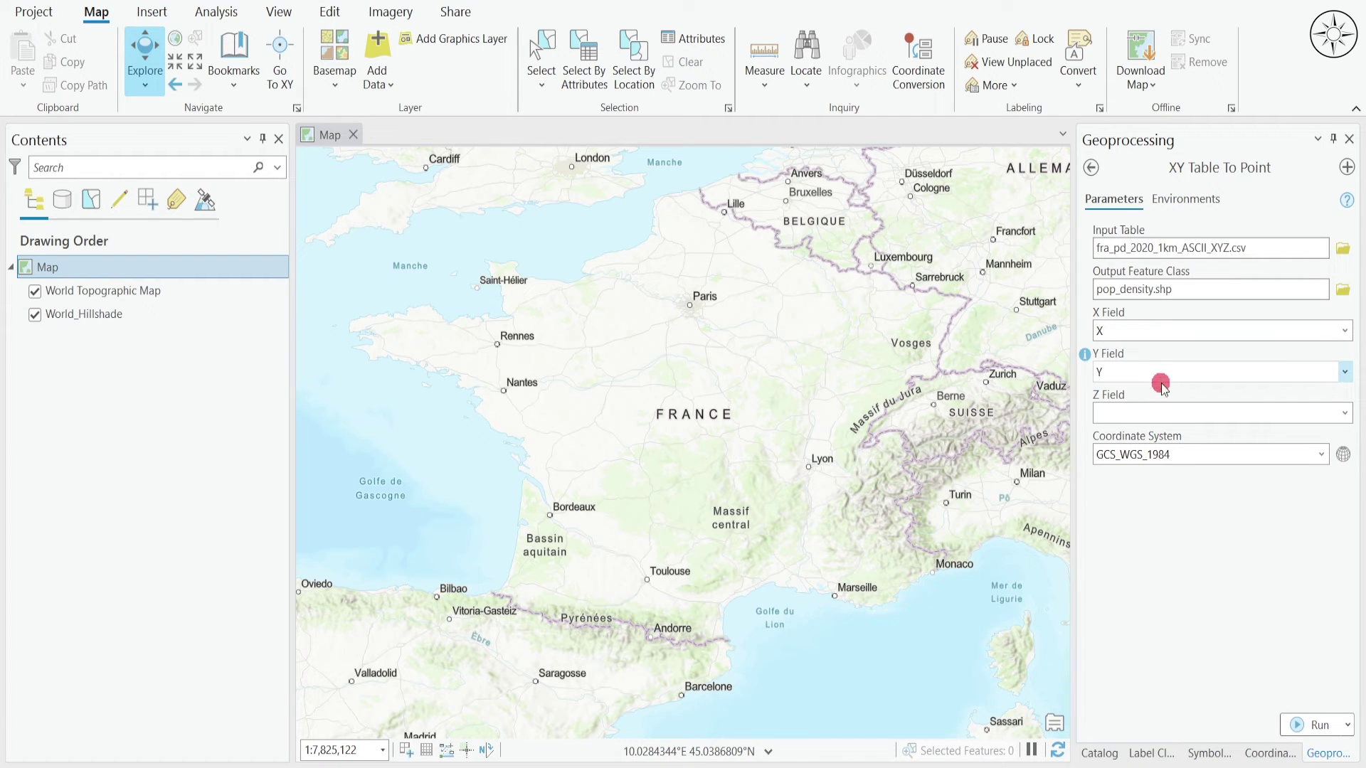
click(1344, 415)
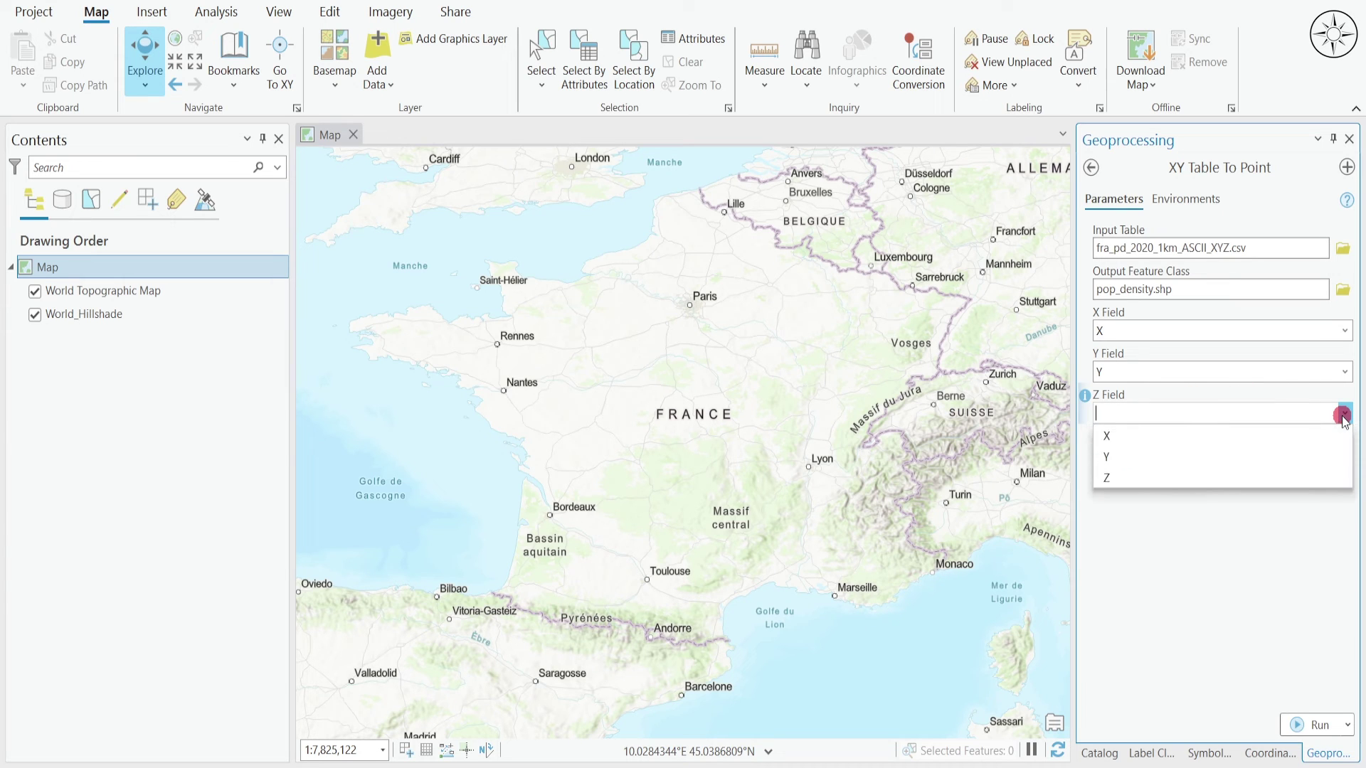
click(1158, 481)
click(1157, 530)
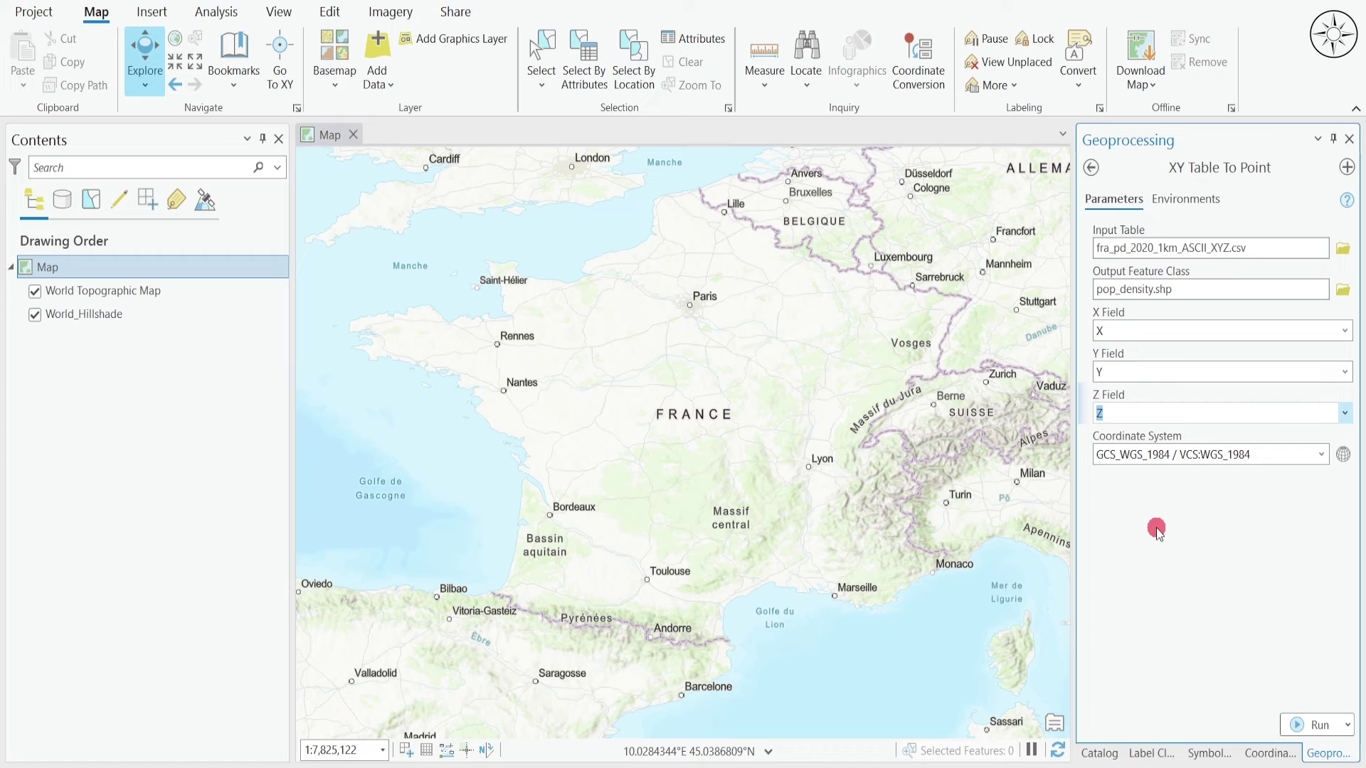
Run XY Table To Point and hide the resulting pop_density layer
click(1314, 727)
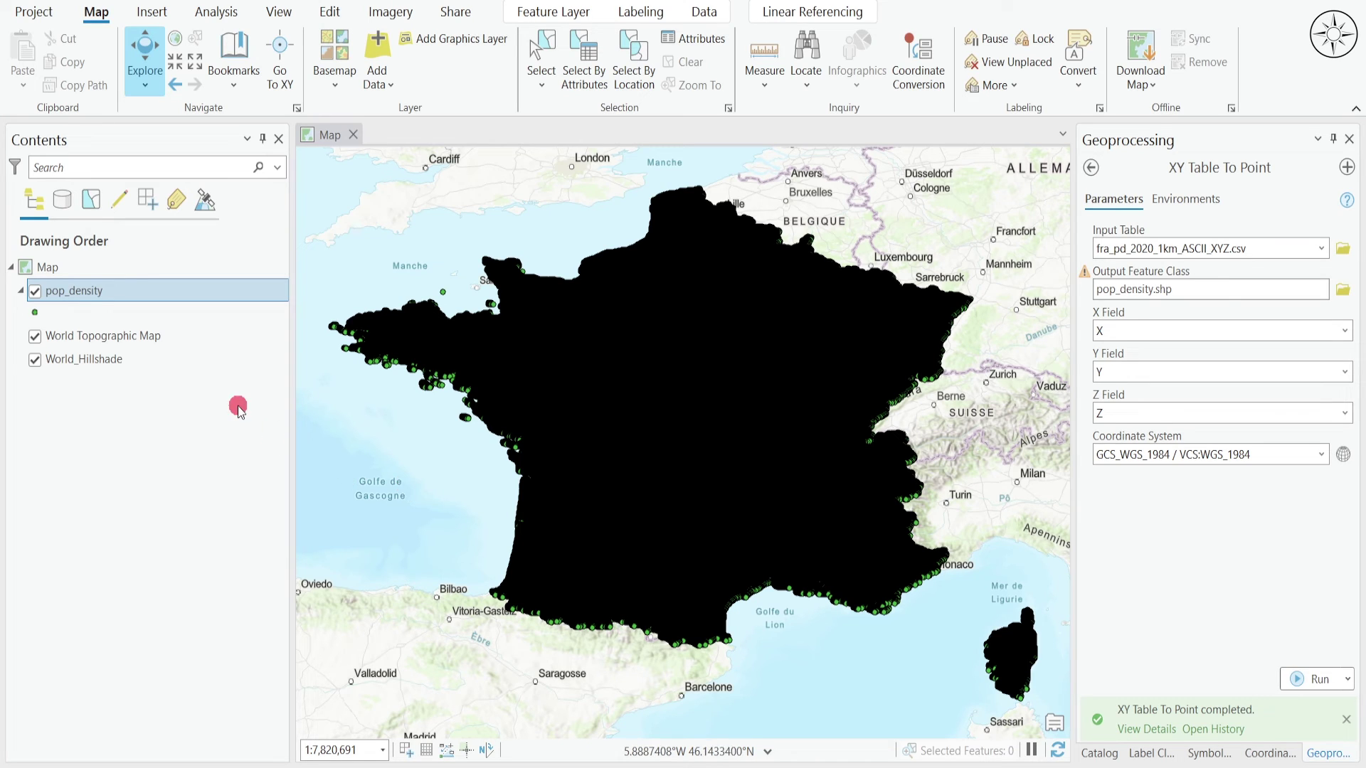
click(35, 292)
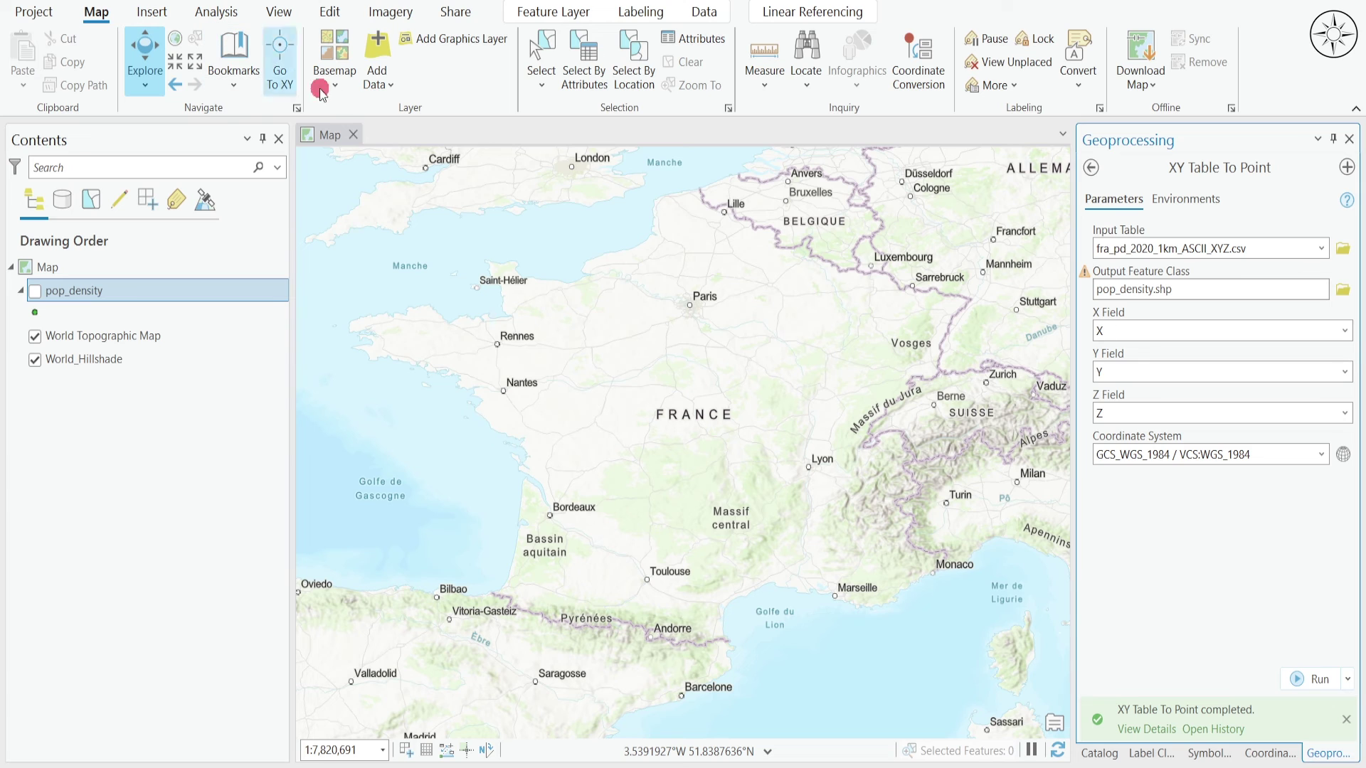
Add fra_pd_2020_1km.tif to the map, building pyramids and calculating statistics
click(391, 88)
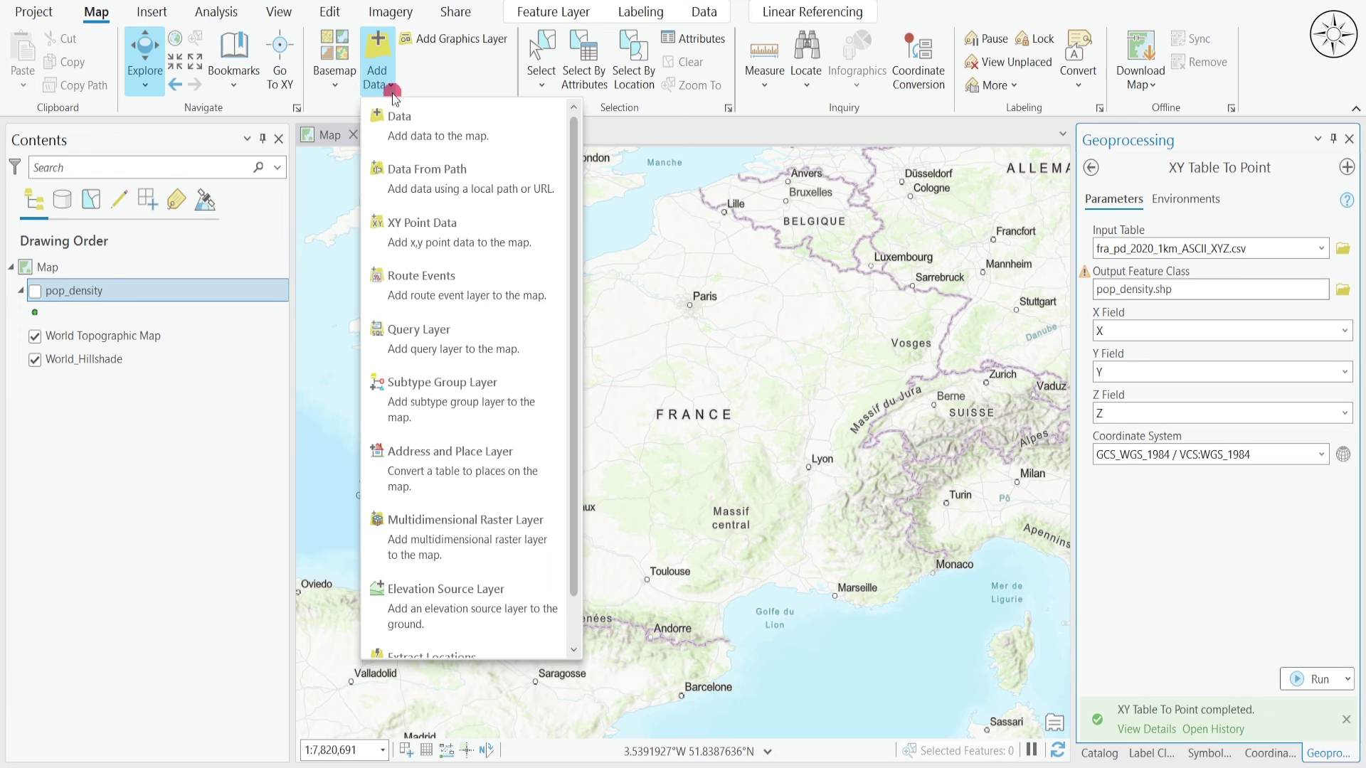
click(456, 125)
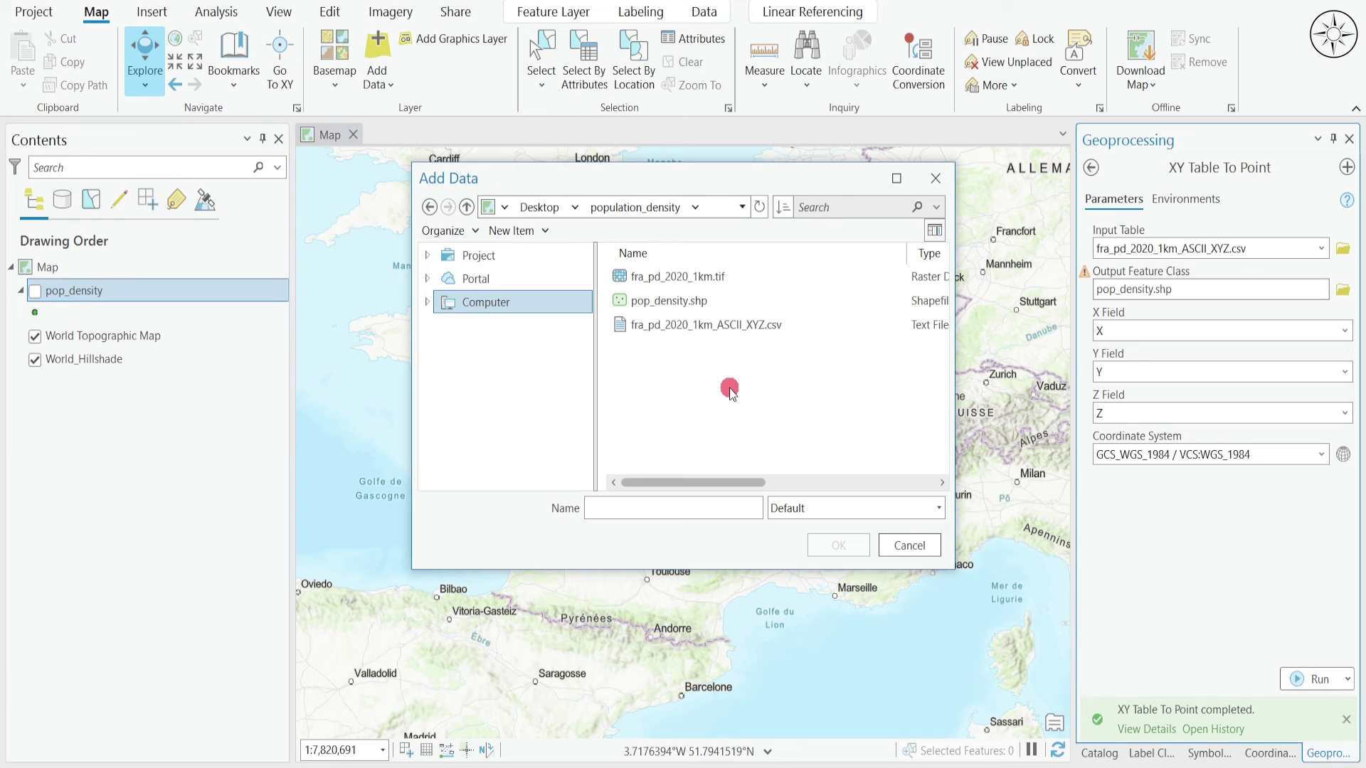
click(740, 277)
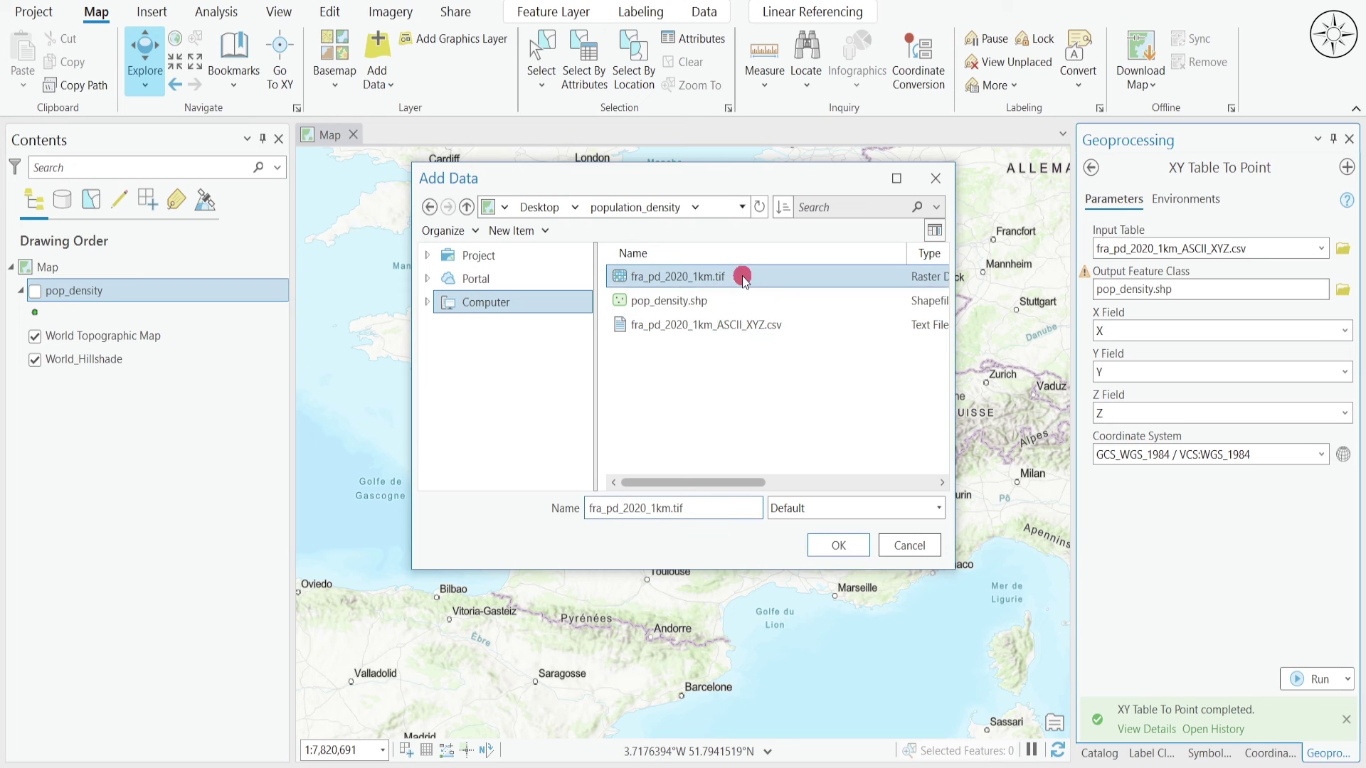
click(841, 546)
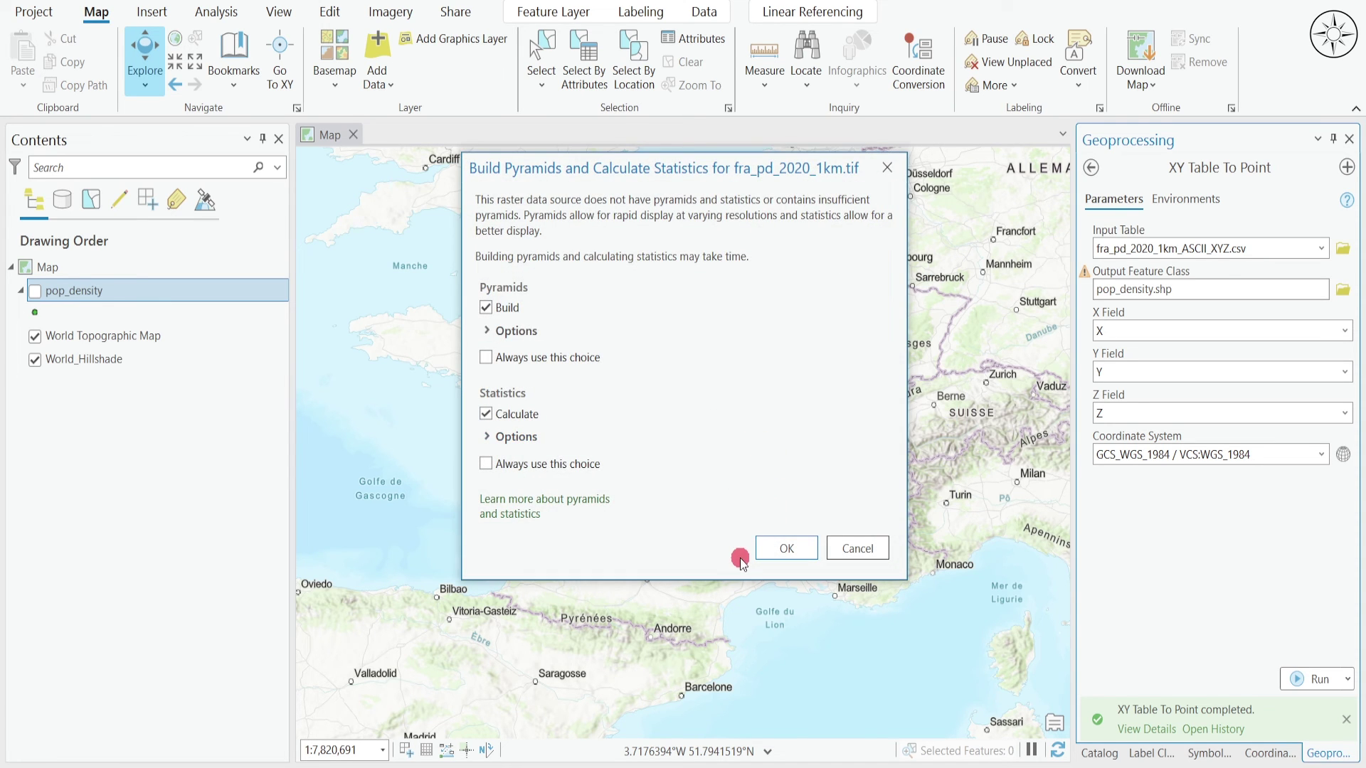
click(786, 548)
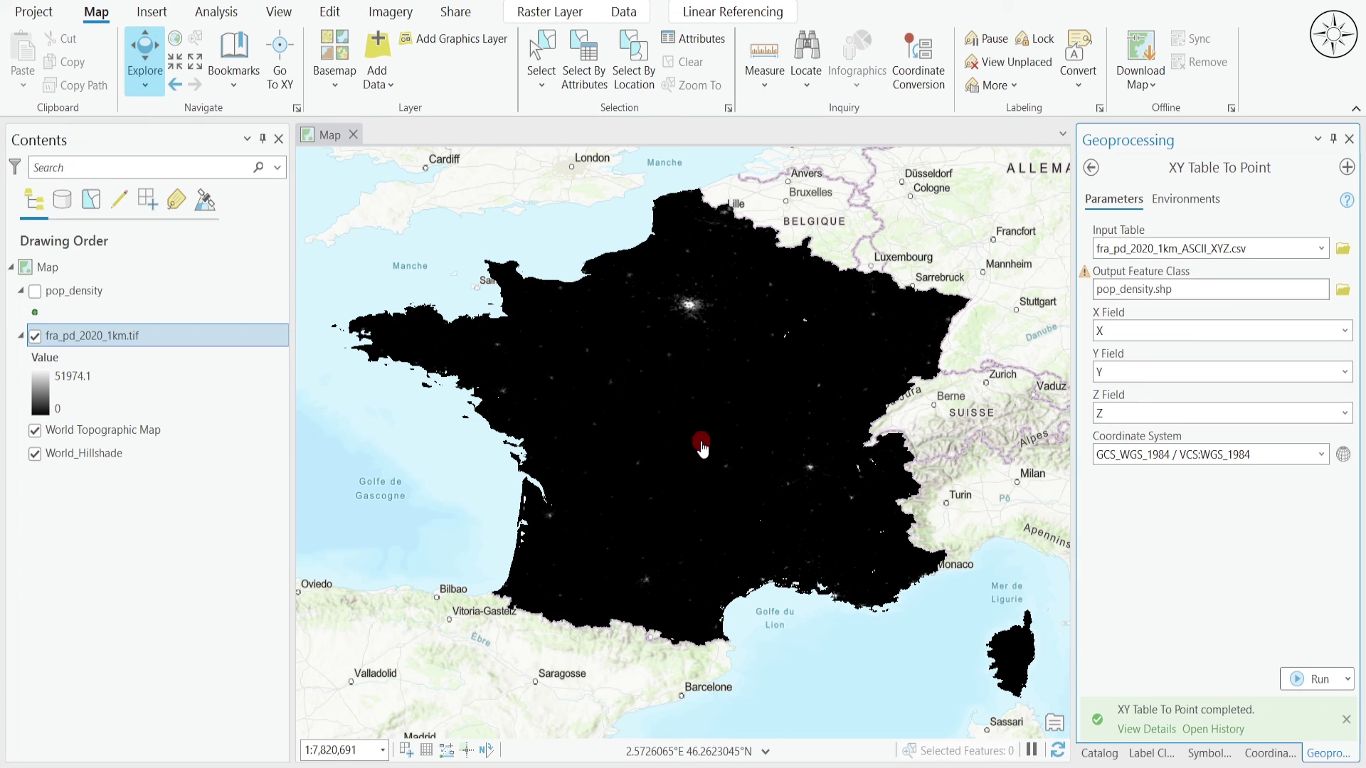
Give the fra_pd_2020_1km.tif stretch symbology the rainbow colour scheme
click(107, 335)
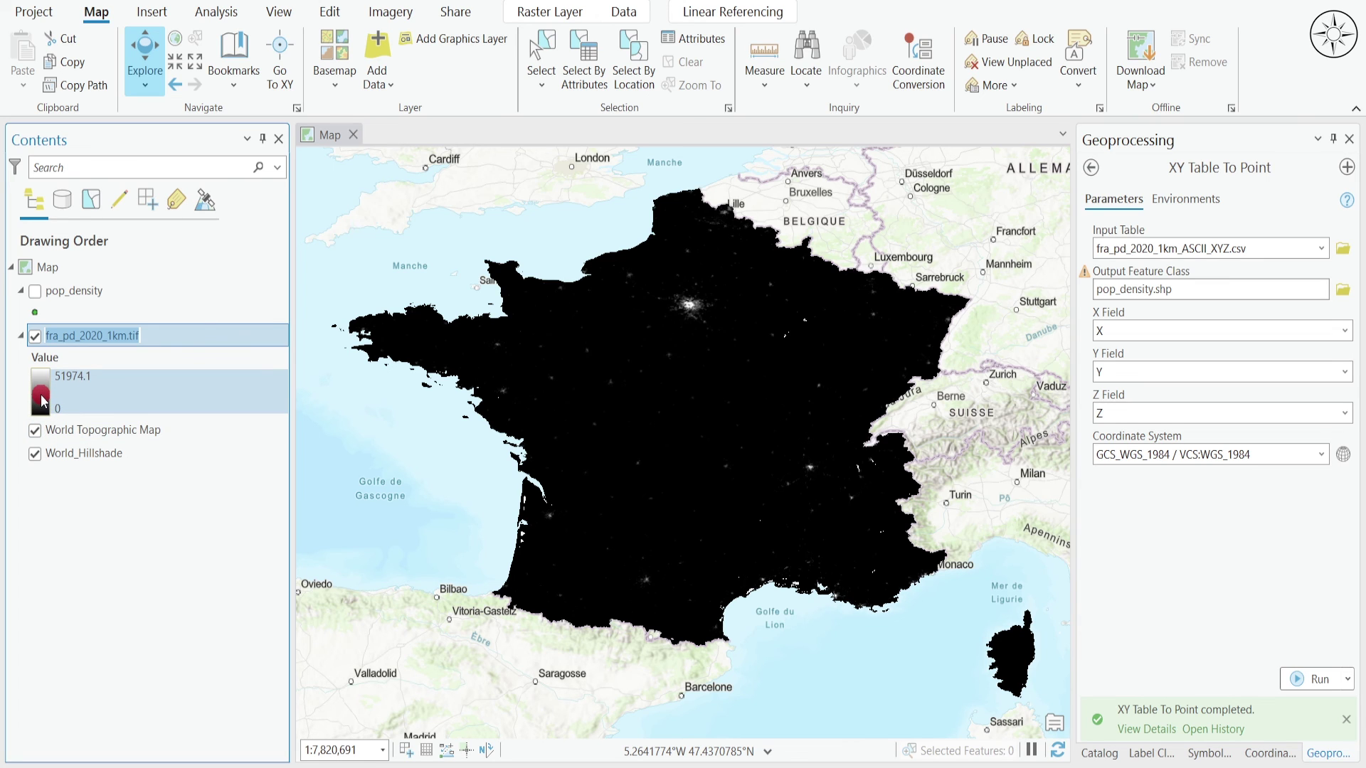
click(41, 394)
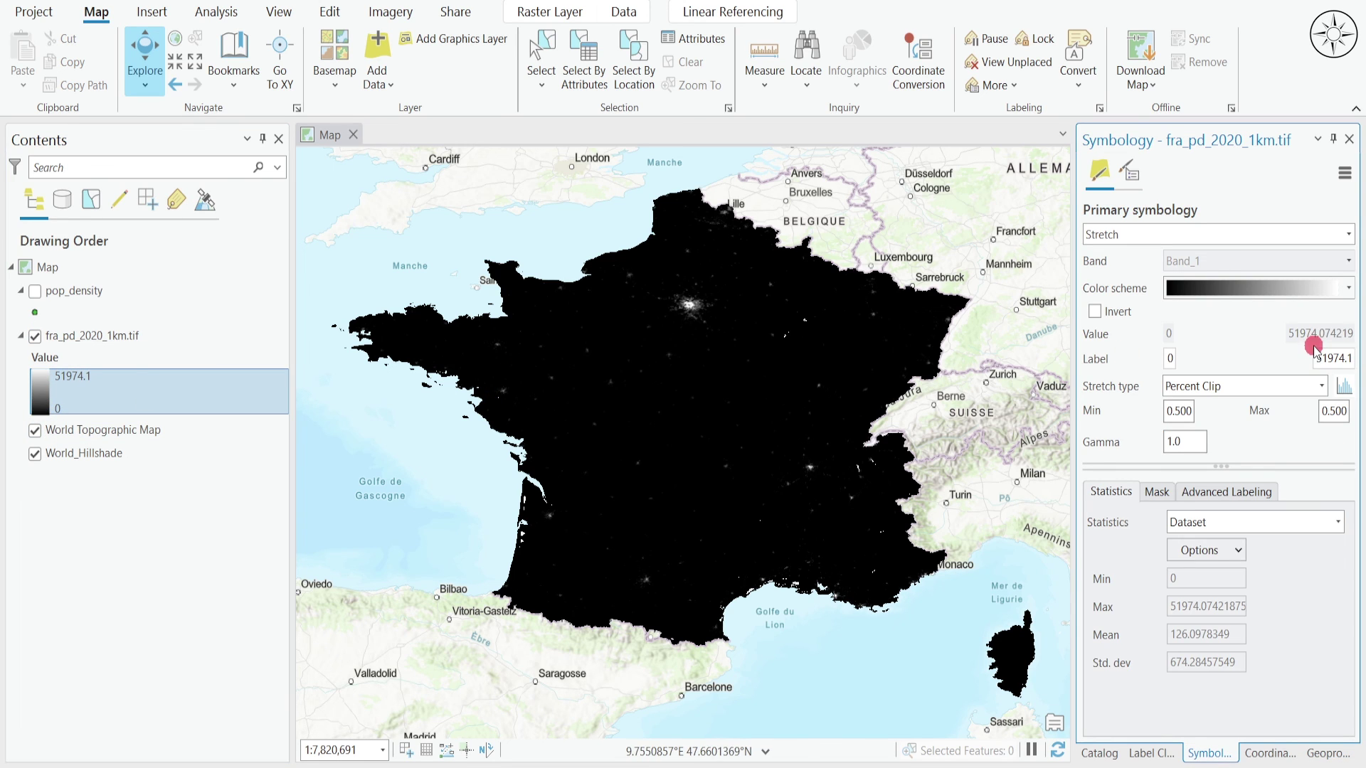
click(1347, 292)
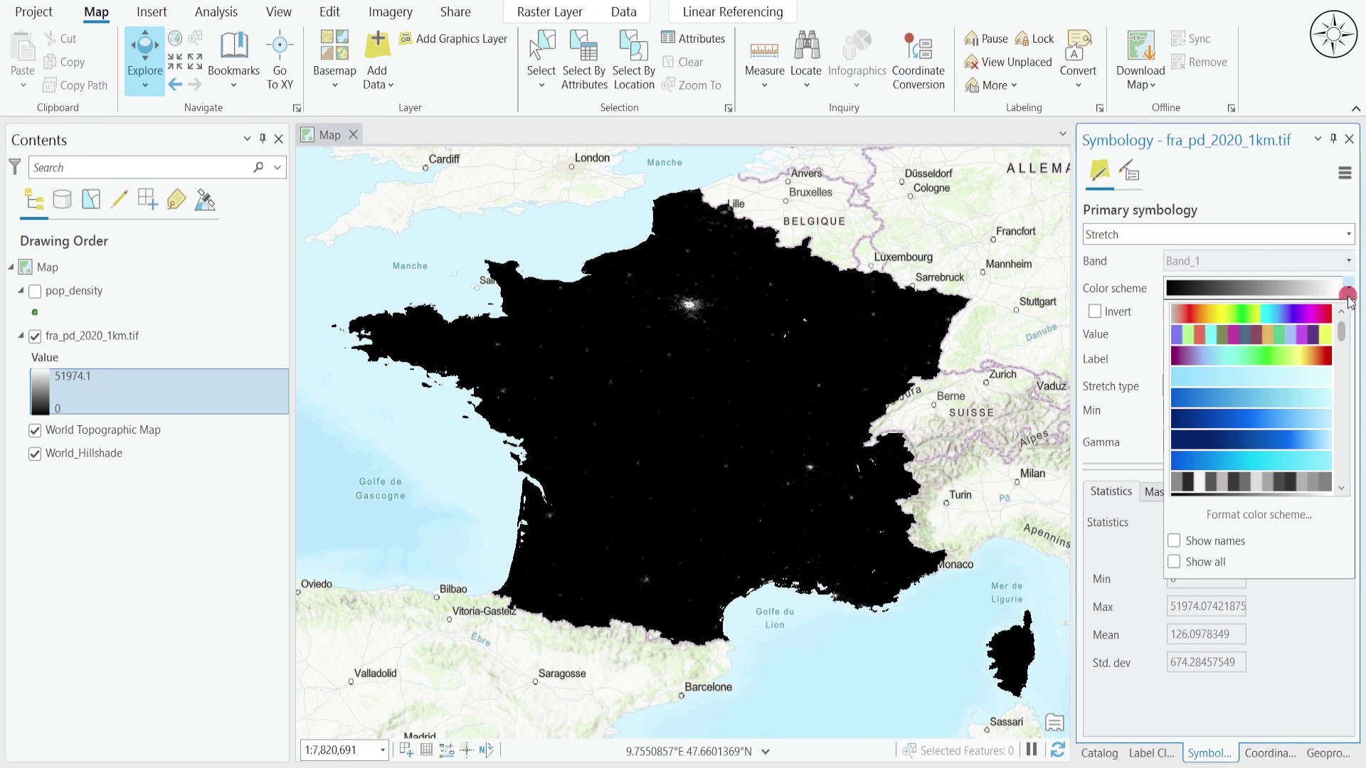
click(1303, 318)
click(717, 297)
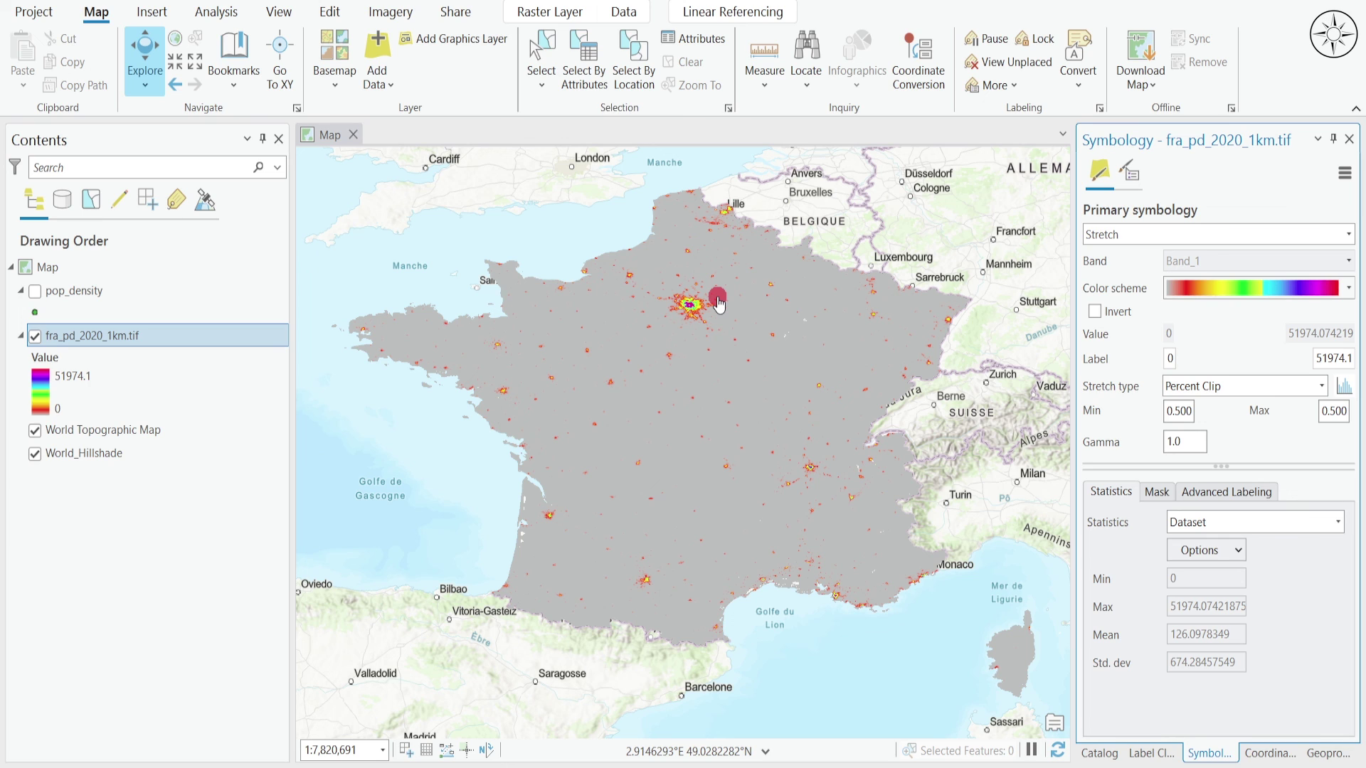
click(559, 454)
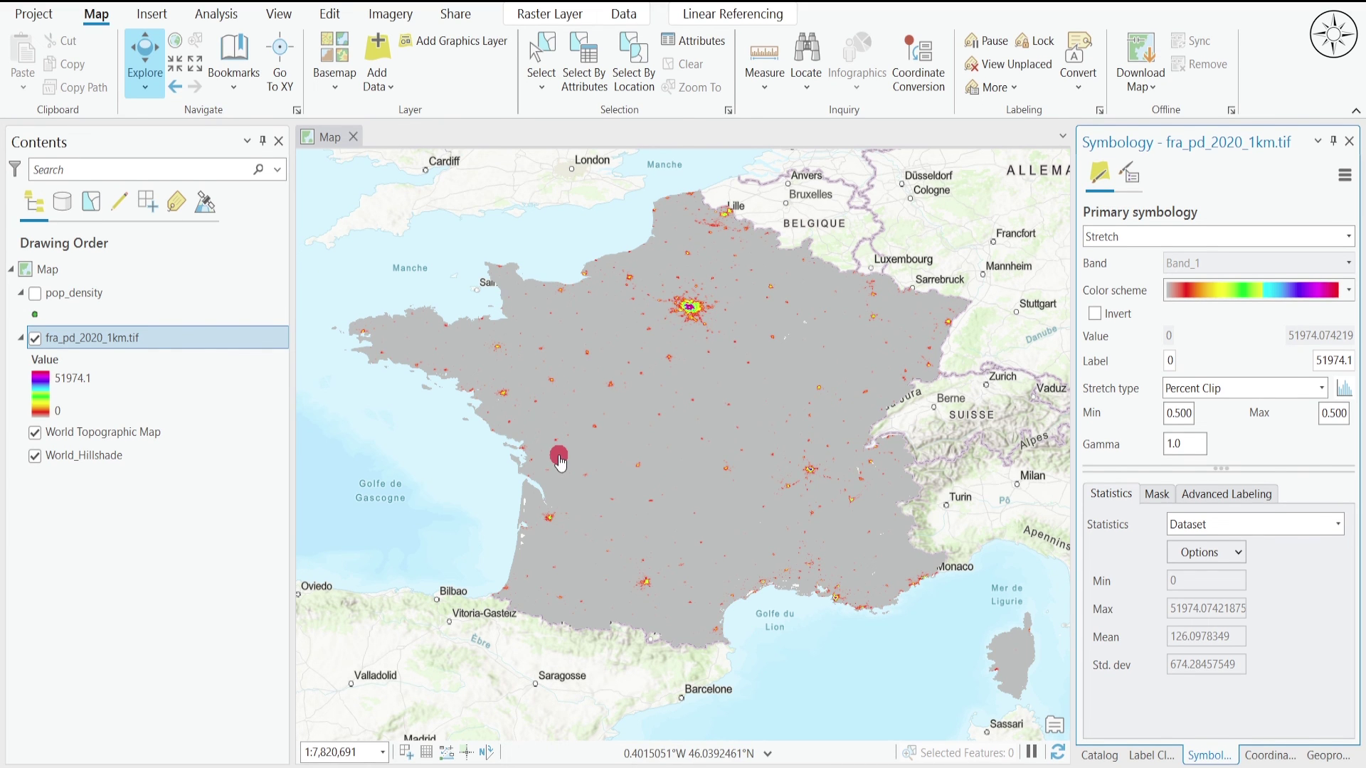